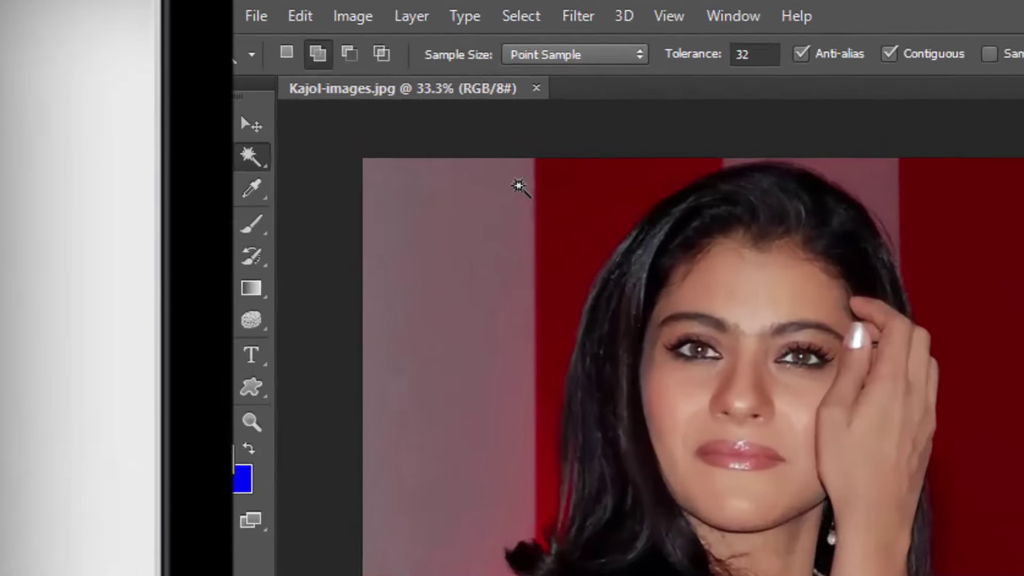
# - Browse the Lasso and Pen tool variants, then choose the Magic Wand Tool
pyautogui.click(273, 166)
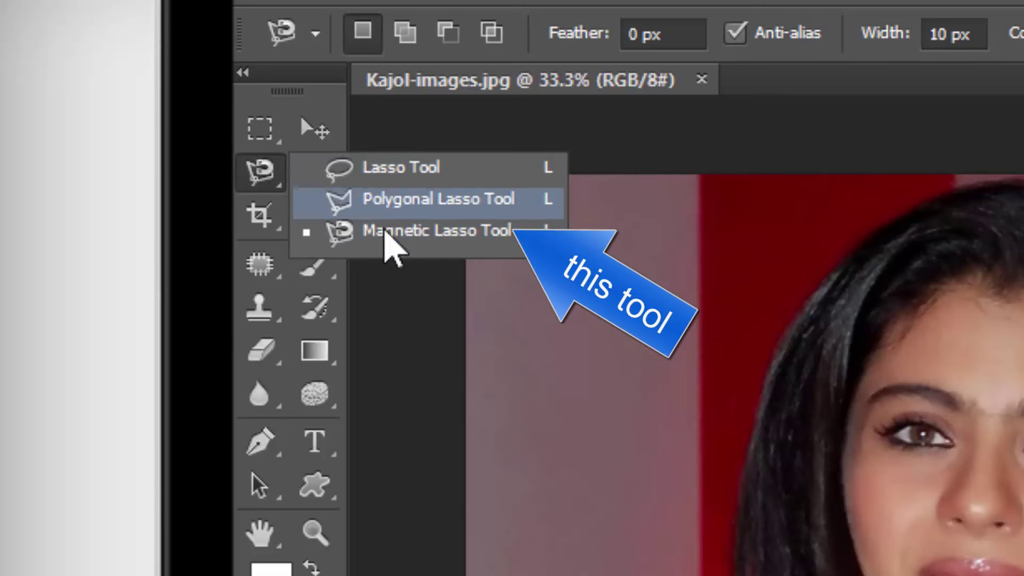
pyautogui.click(269, 450)
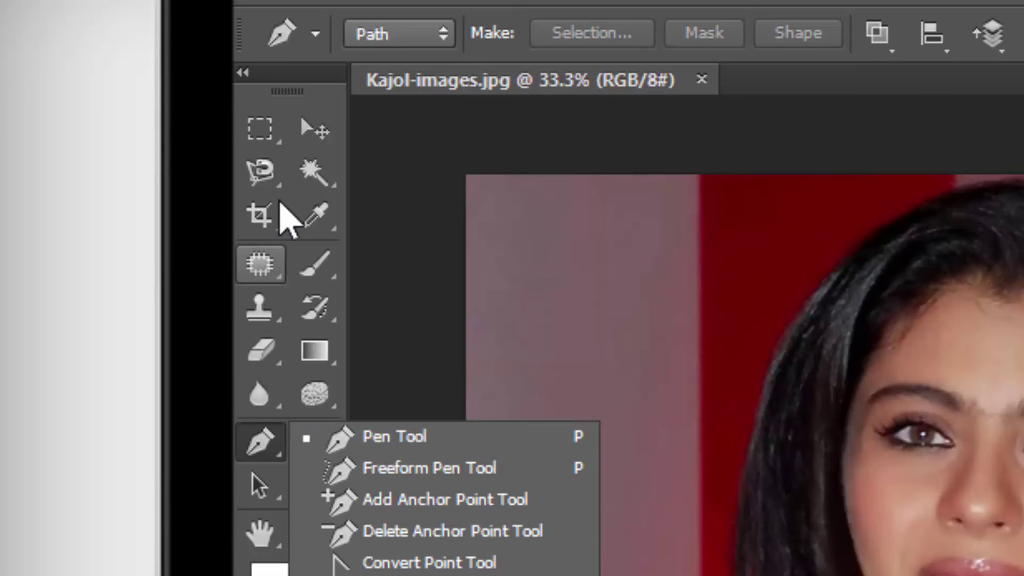
pyautogui.click(310, 170)
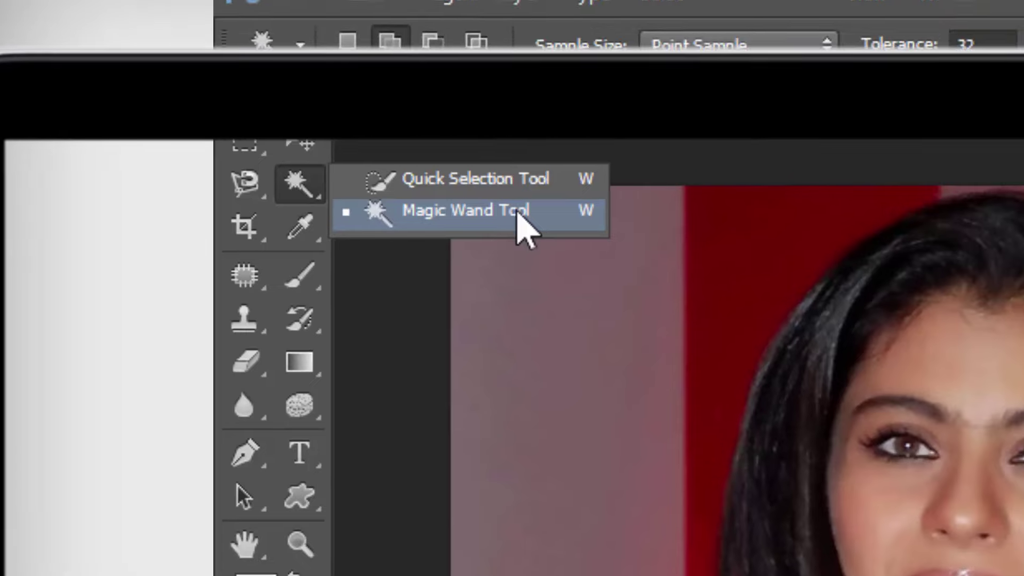
# - Magic Wand-select the pink strip, the red upper-right area, then the red strip beside the hair
pyautogui.click(552, 198)
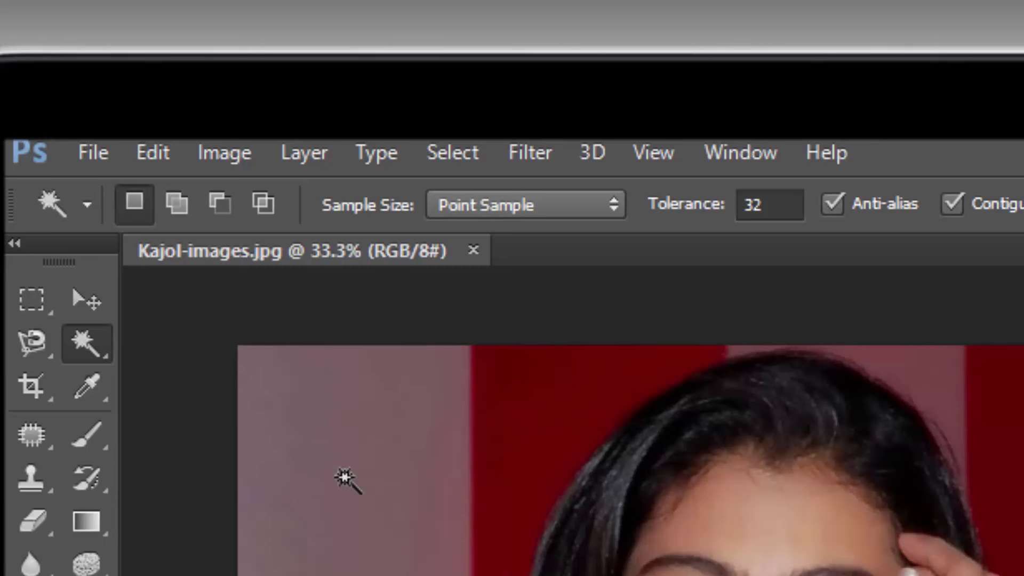
pyautogui.click(347, 480)
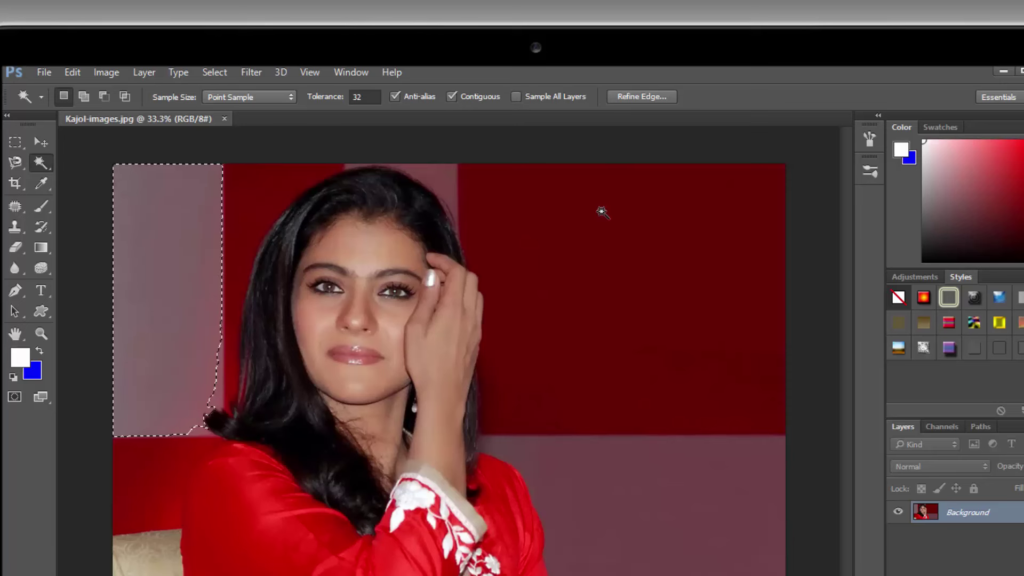
pyautogui.click(601, 216)
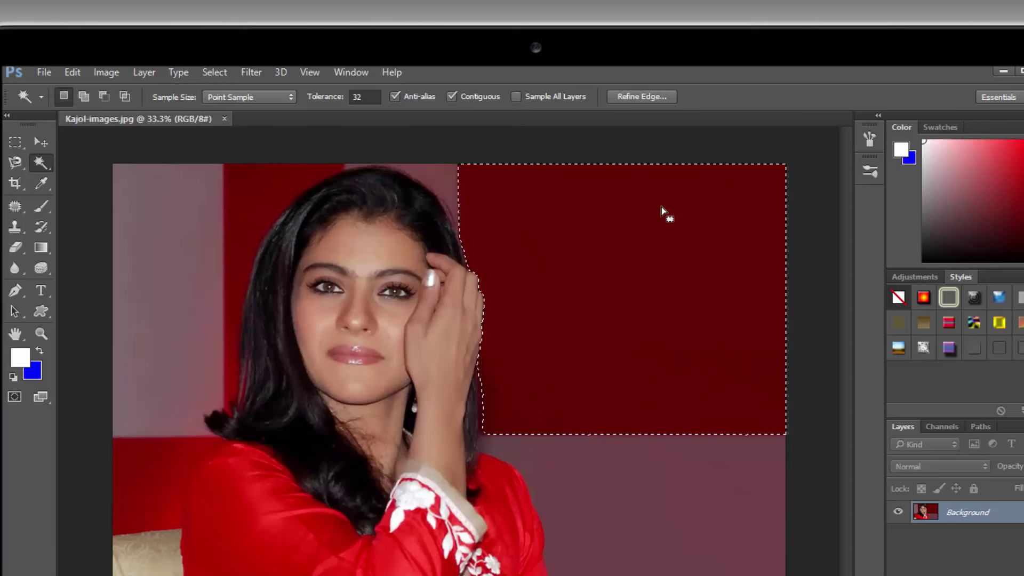
pyautogui.click(268, 200)
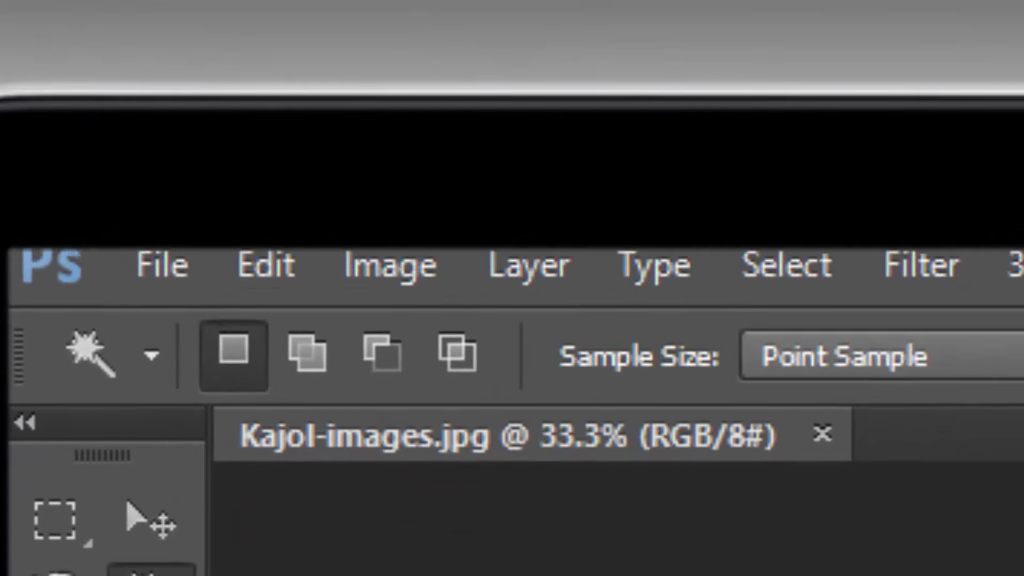
# - In Add to Selection mode, add the dark red, mauve and shoulder-side background areas
pyautogui.click(320, 359)
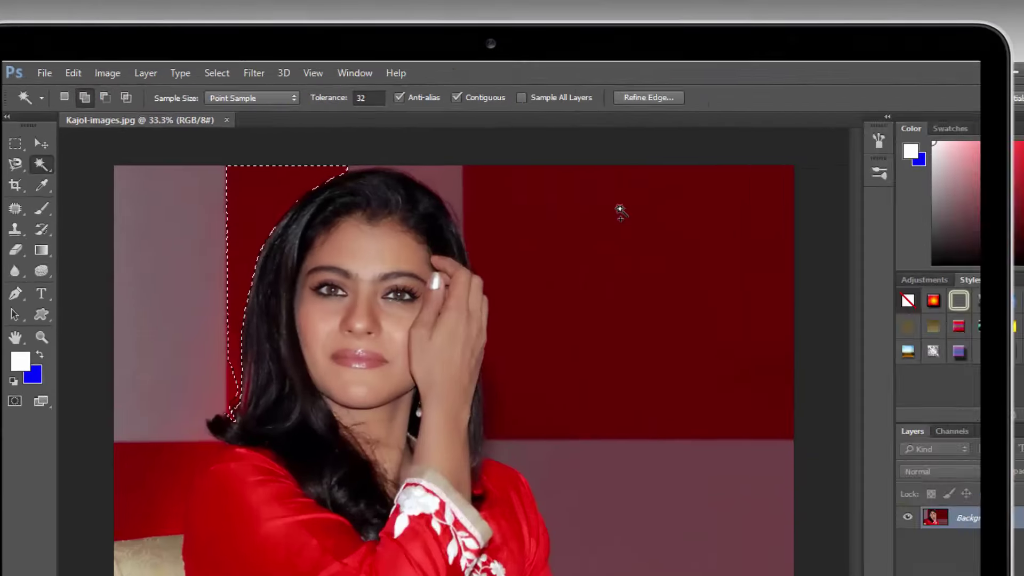
pyautogui.click(561, 193)
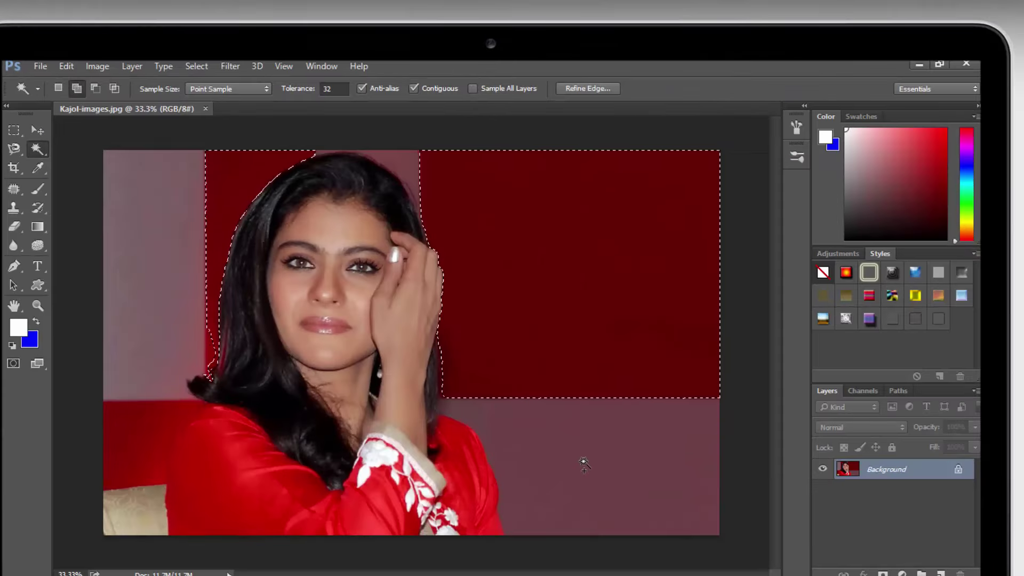
pyautogui.click(585, 463)
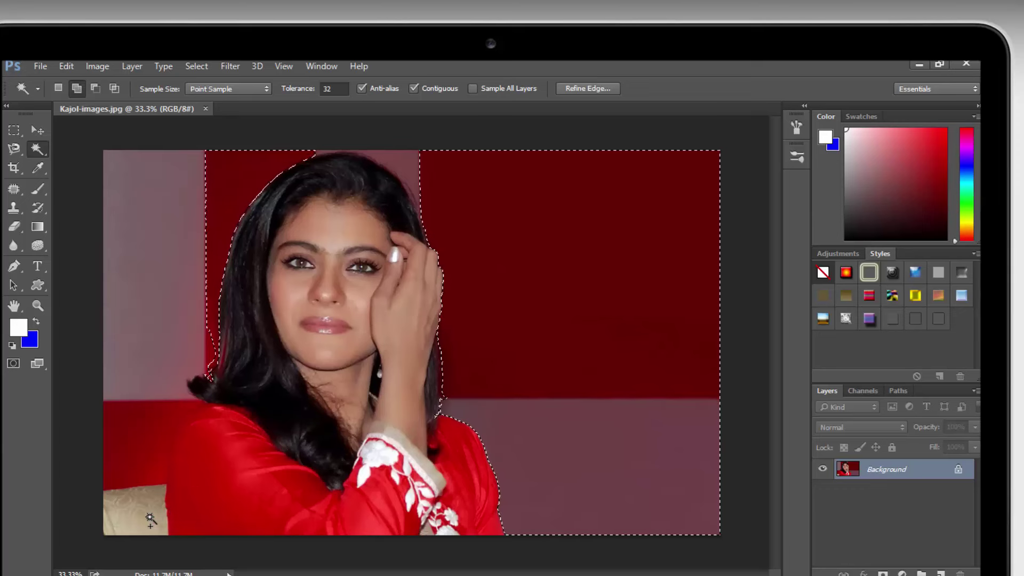
pyautogui.click(137, 302)
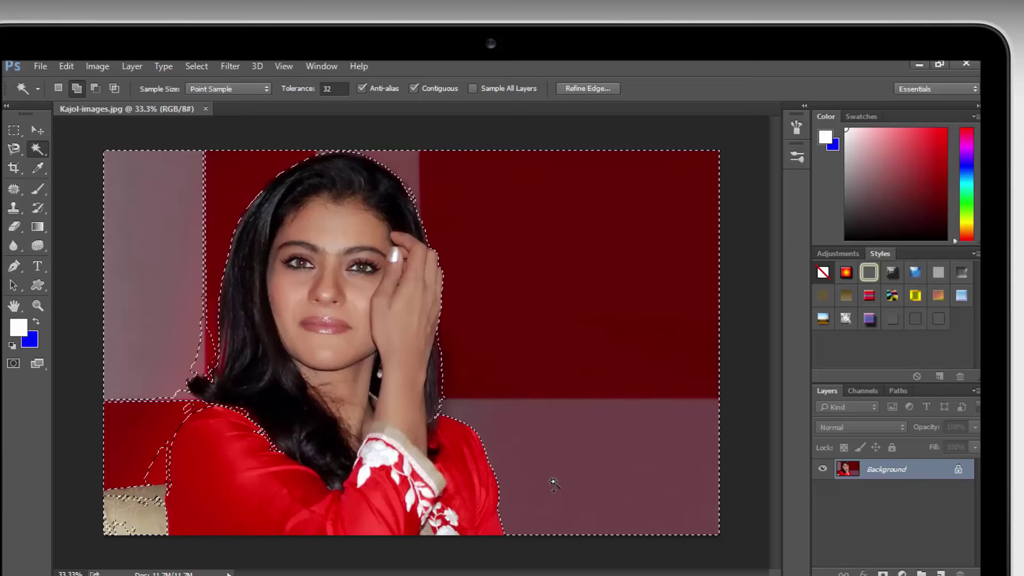
pyautogui.click(141, 477)
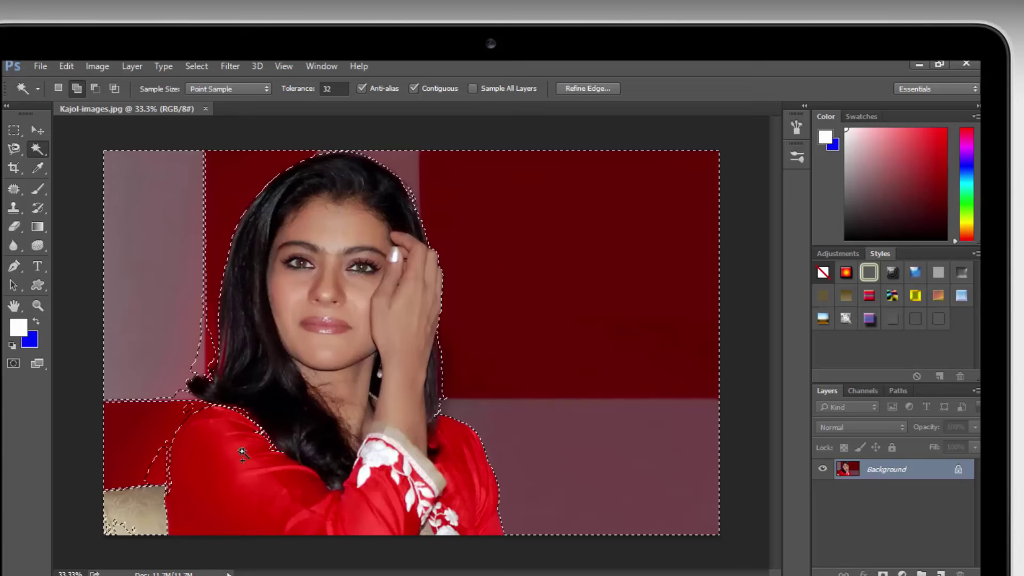
# - Deselect, then select the left pink wall, dark red wall, lower pink area and beige sofa patch
pyautogui.rightClick(206, 210)
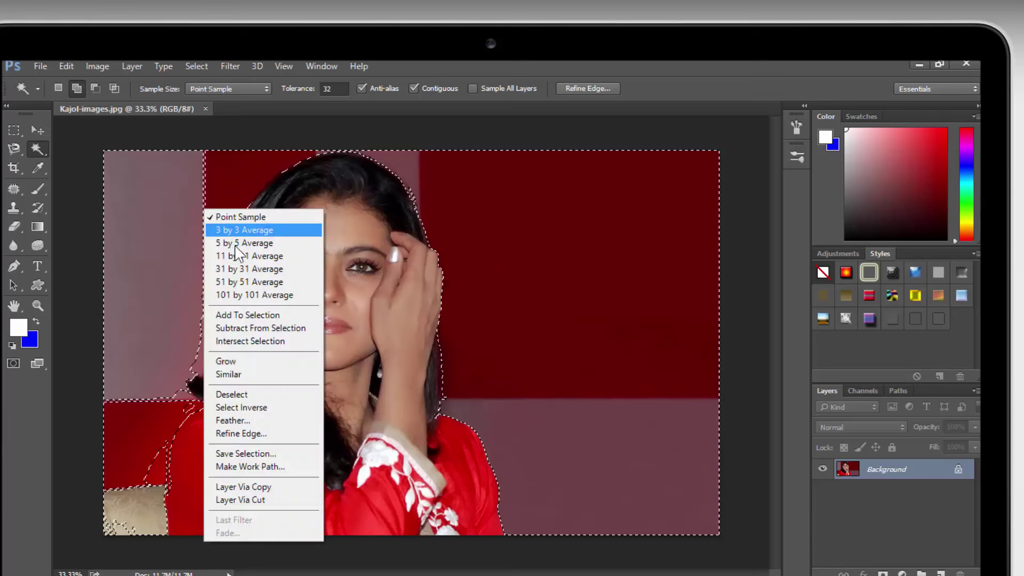
pyautogui.click(275, 395)
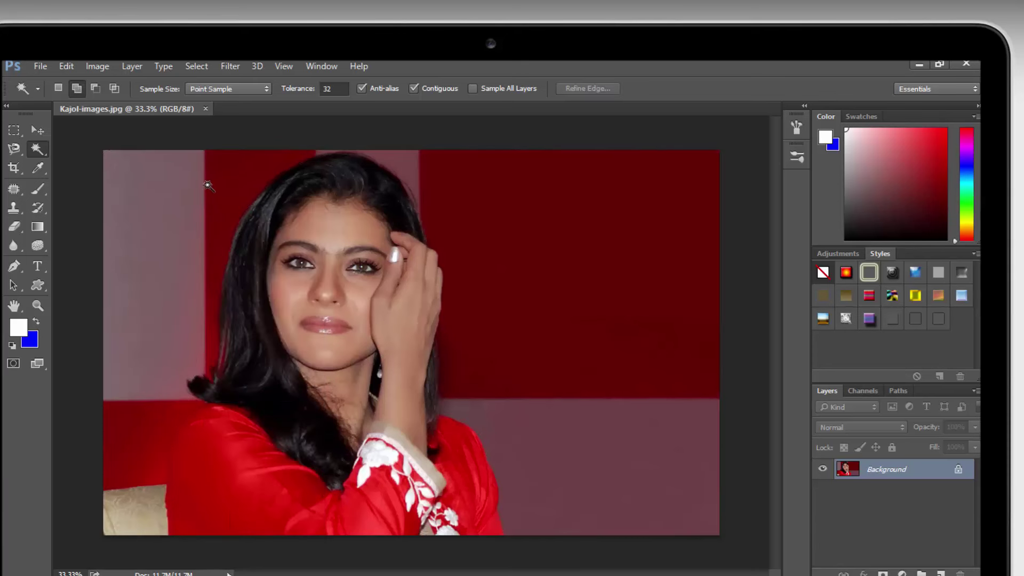
pyautogui.click(174, 192)
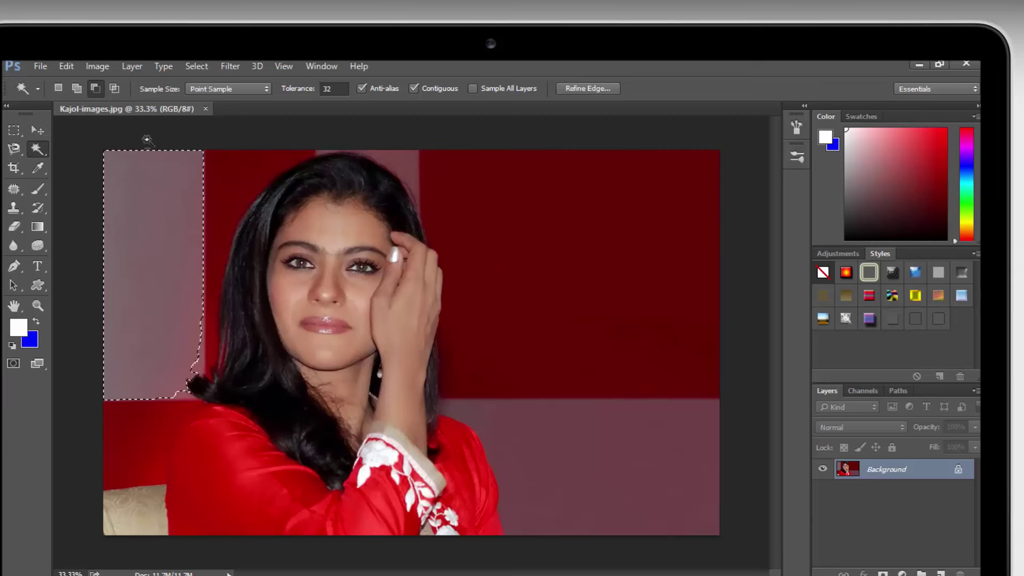
pyautogui.click(639, 255)
pyautogui.click(625, 453)
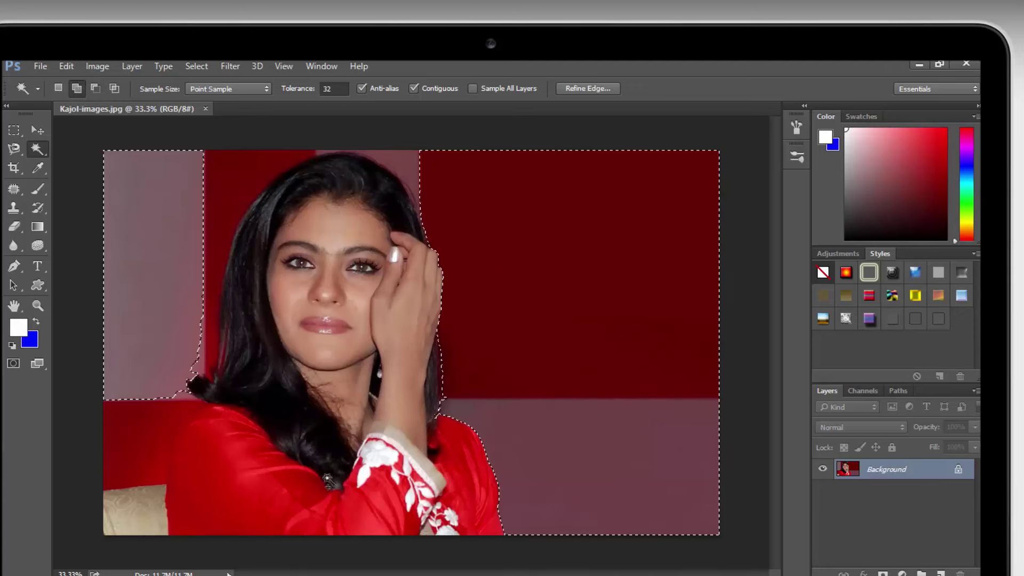
pyautogui.click(137, 518)
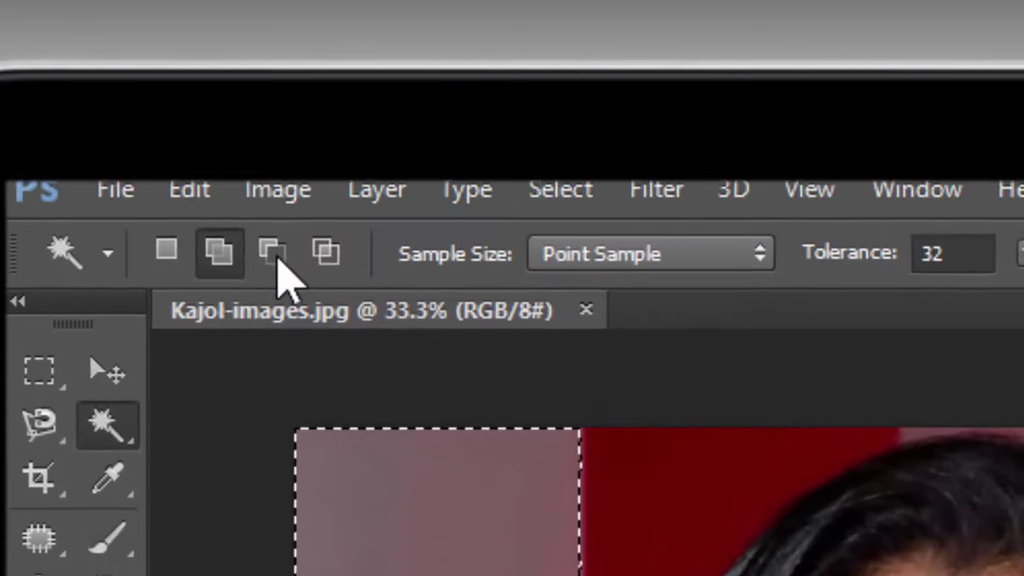
# - Subtract the left pink area and lower pink wall from the selection
pyautogui.click(286, 267)
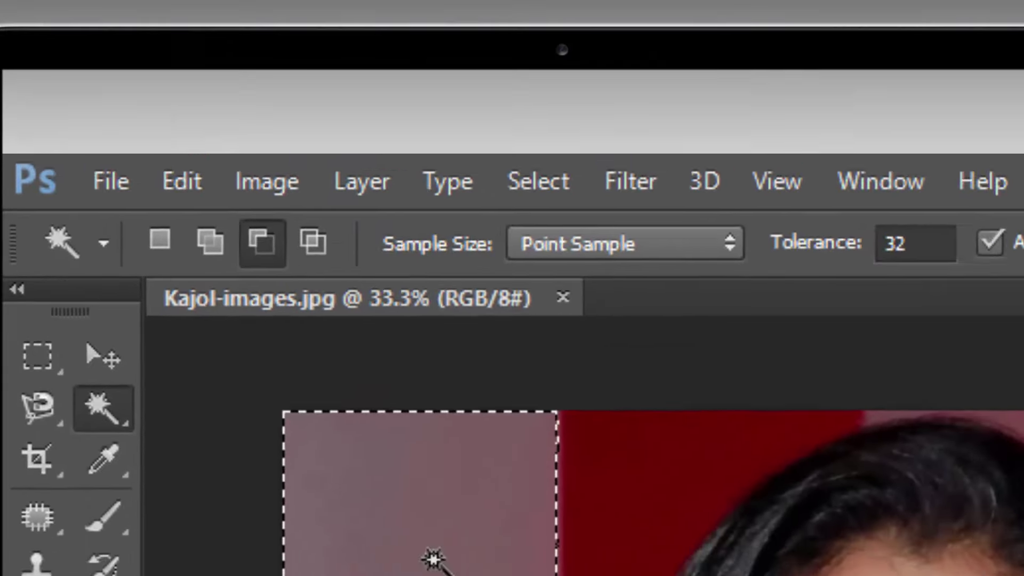
pyautogui.click(286, 373)
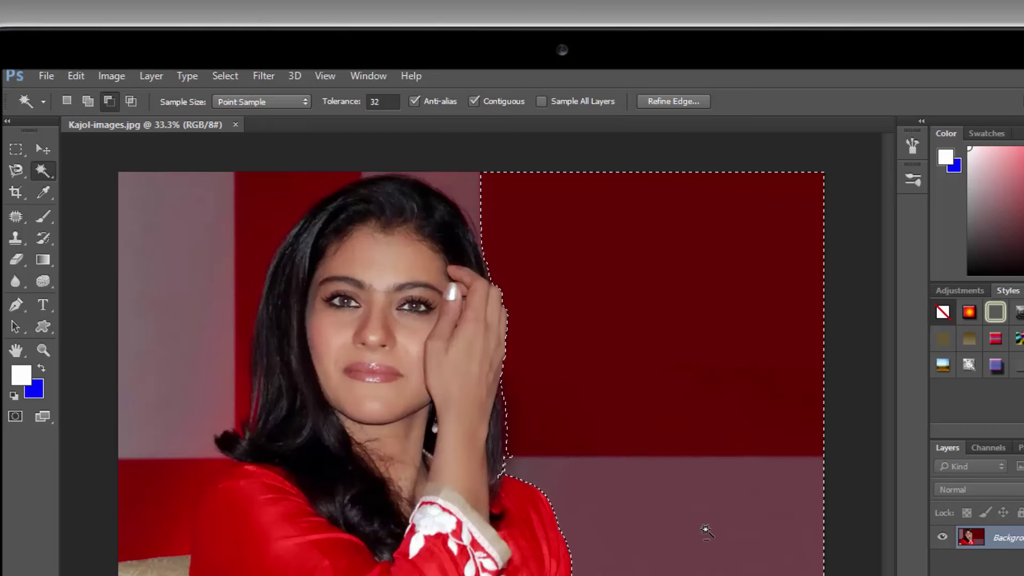
pyautogui.click(664, 517)
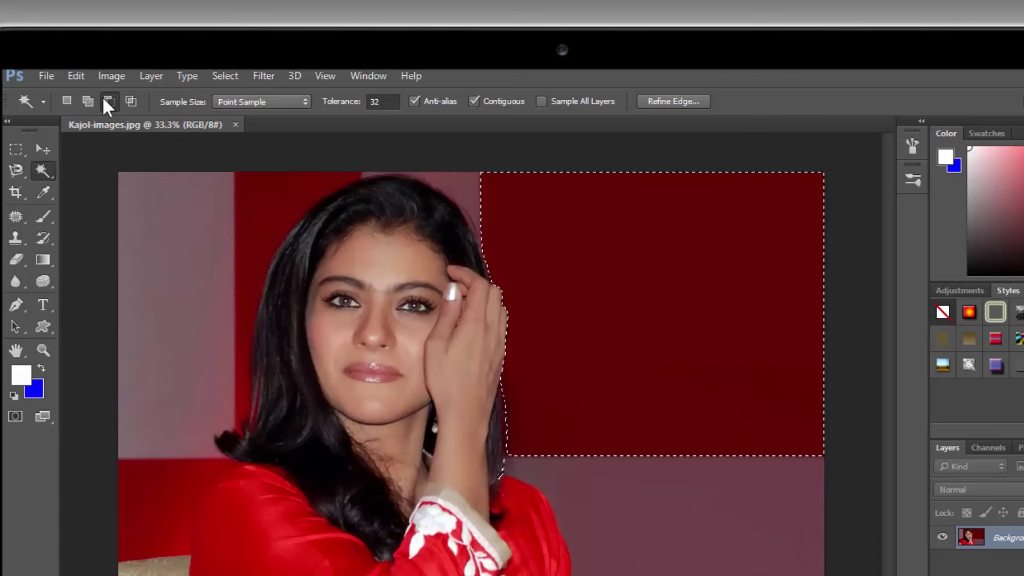
# - Add the left and lower-right pink walls back, then clear the selection with Ctrl+D
pyautogui.click(88, 101)
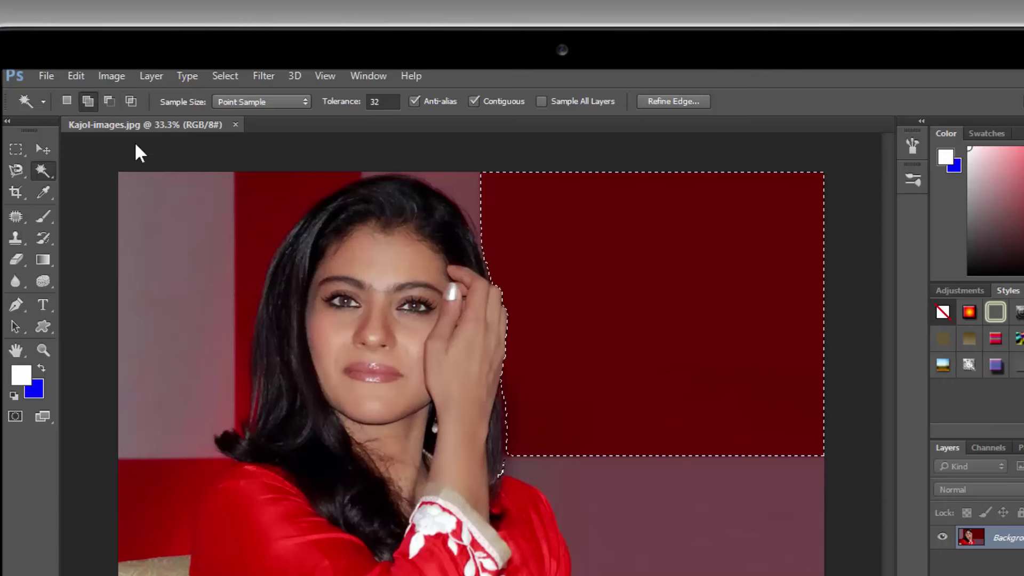
pyautogui.click(185, 231)
pyautogui.click(664, 564)
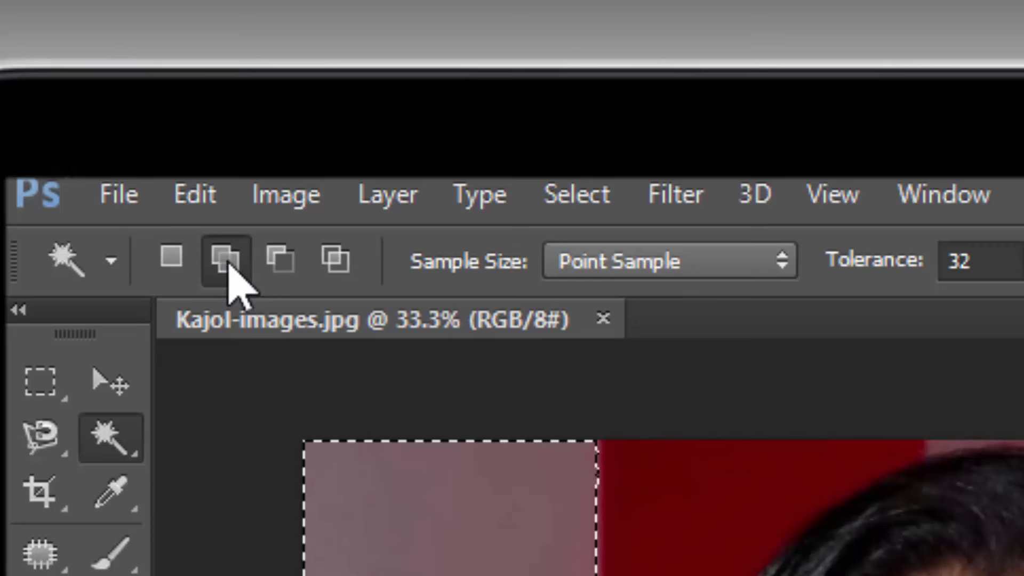
pyautogui.click(228, 262)
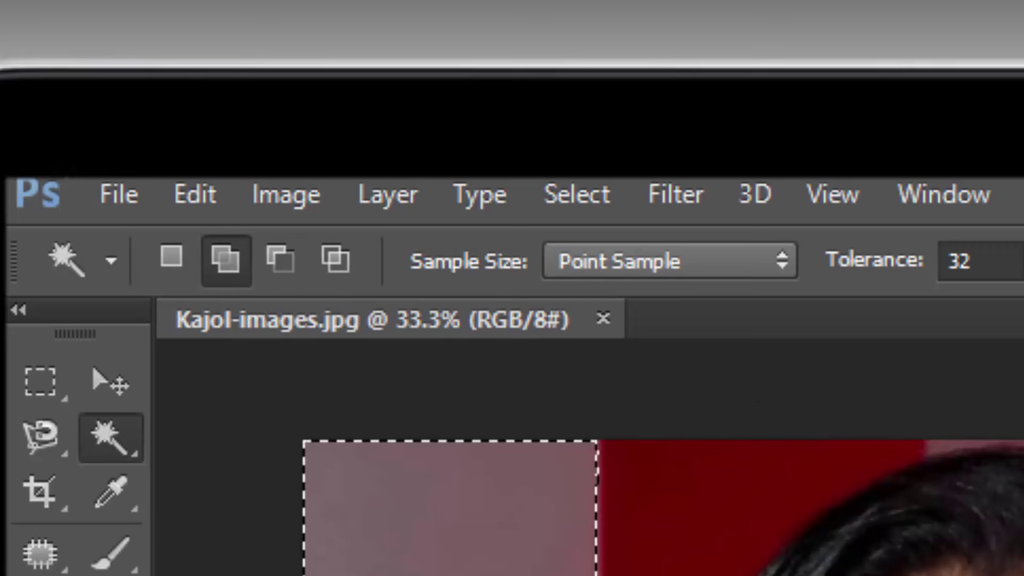
pyautogui.hotkey('ctrl', 'd')
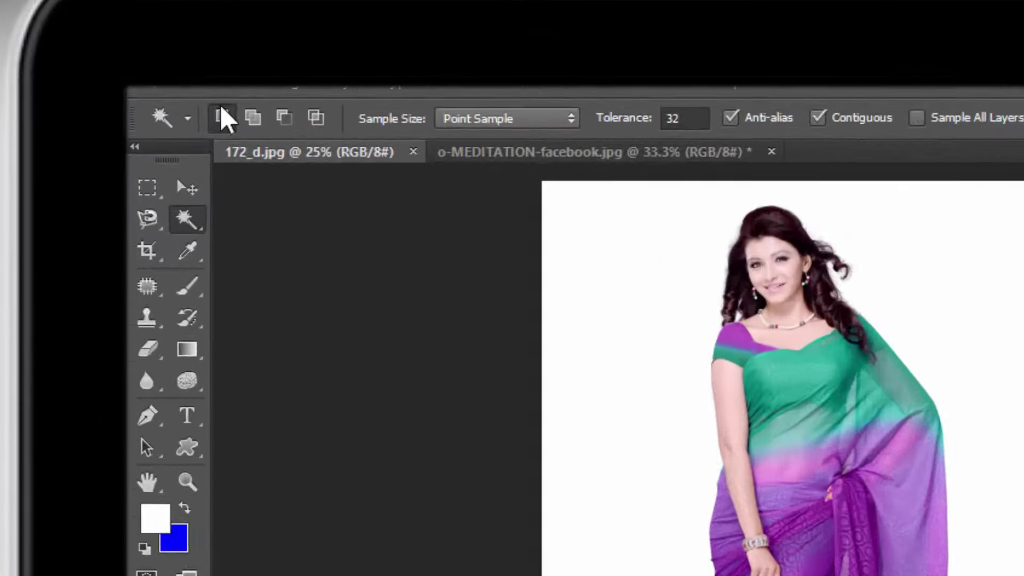
# - Select the white backdrop around the saree woman with the Magic Wand
pyautogui.click(172, 82)
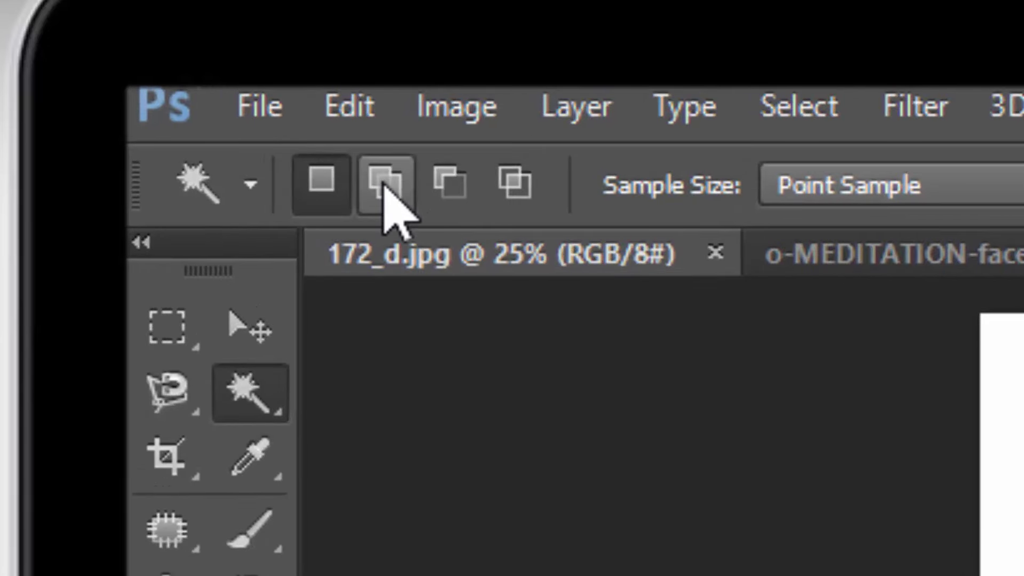
pyautogui.click(383, 186)
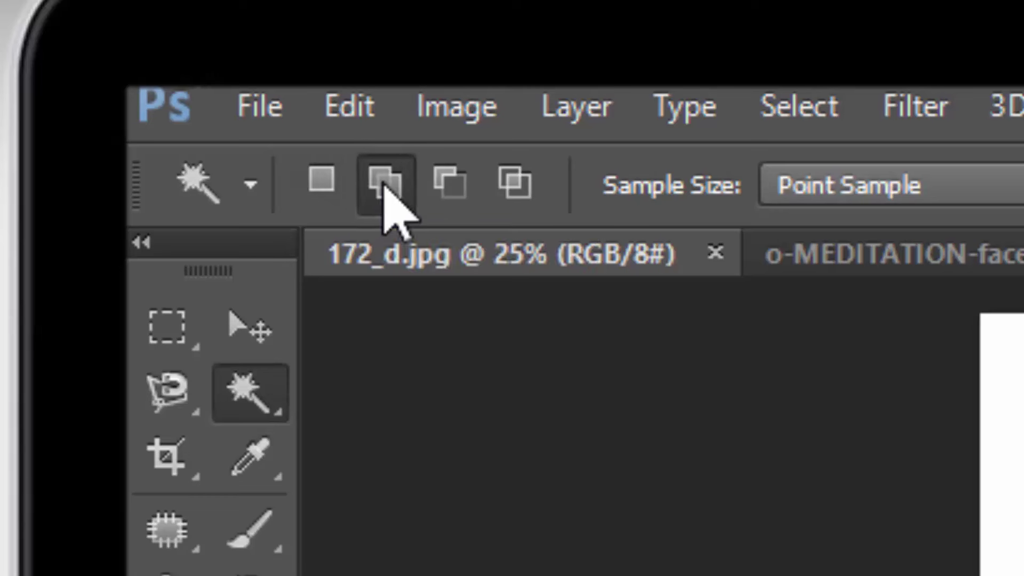
pyautogui.click(324, 200)
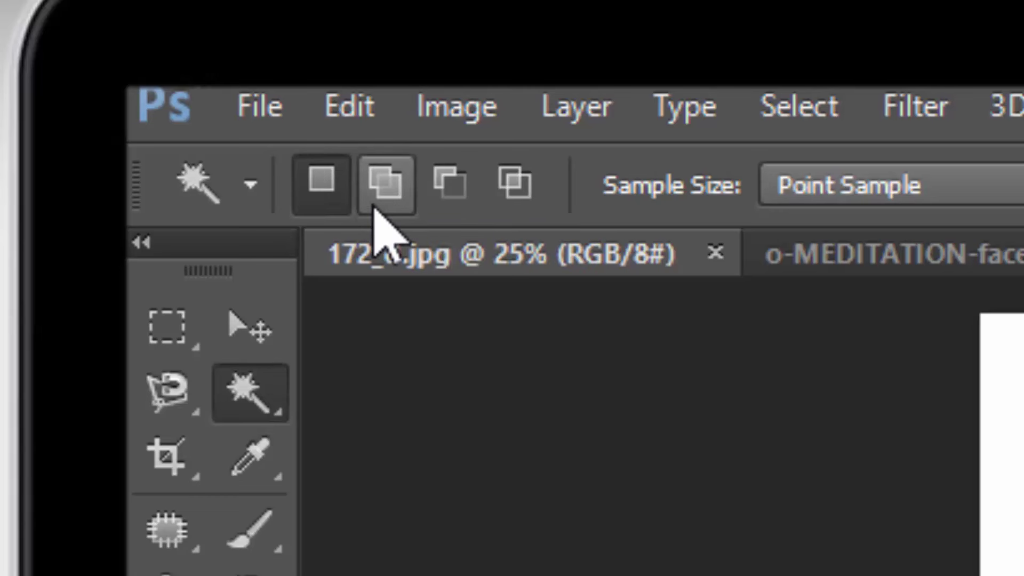
pyautogui.click(385, 187)
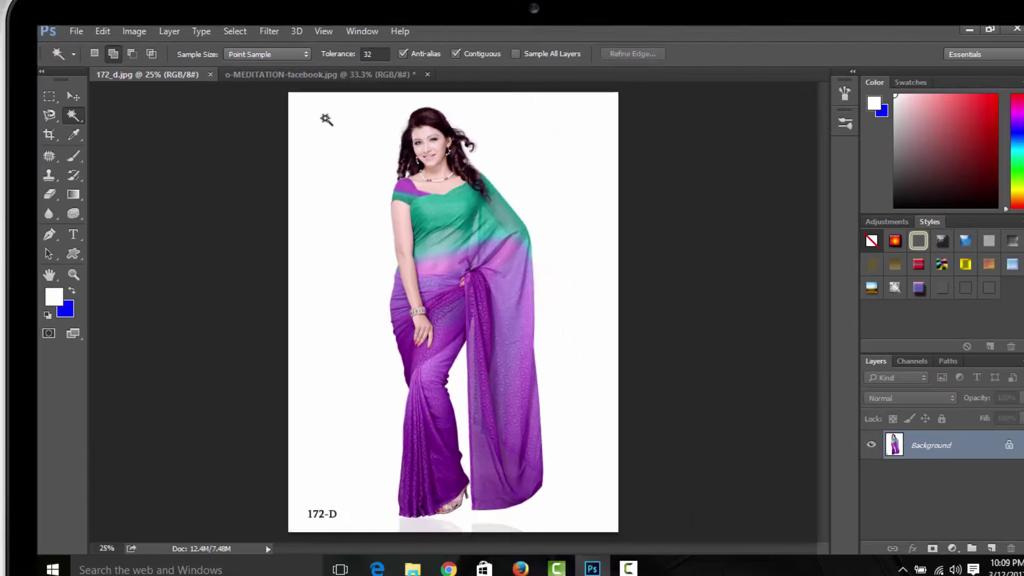
pyautogui.click(327, 119)
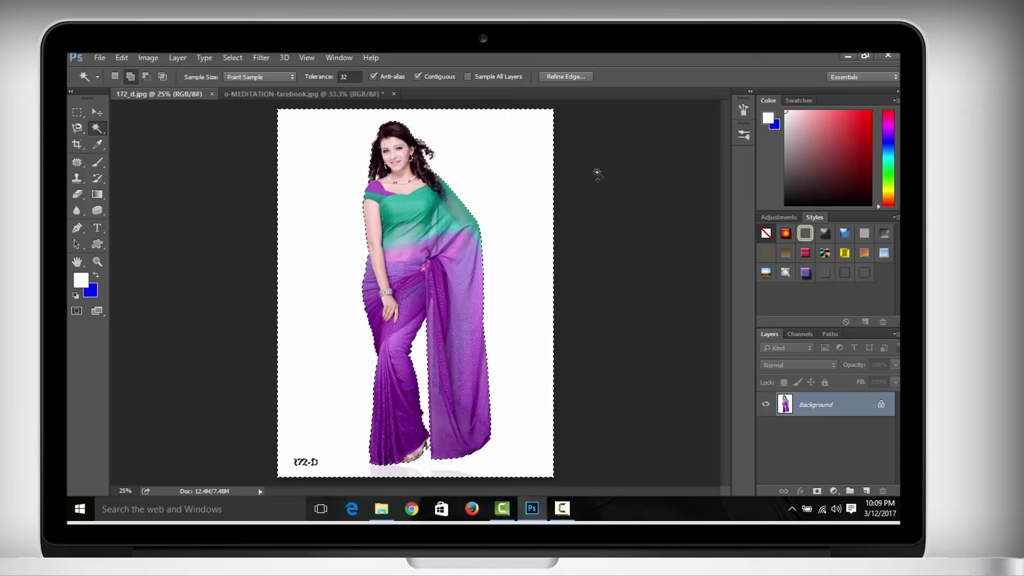
# - Copy the selection to a new layer, toggle Background visibility, then undo the copy
pyautogui.hotkey('ctrl', 'j')
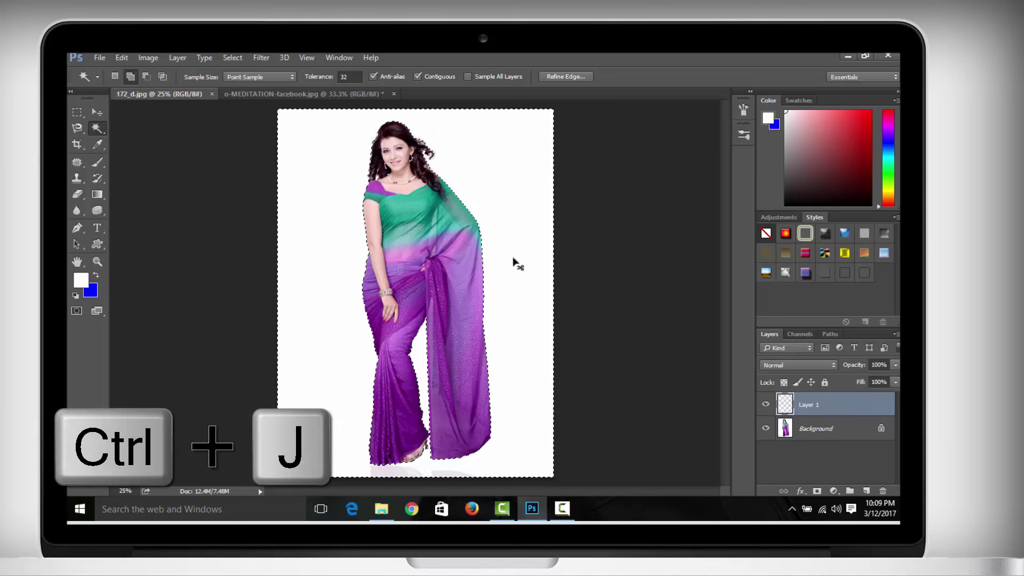
pyautogui.click(762, 428)
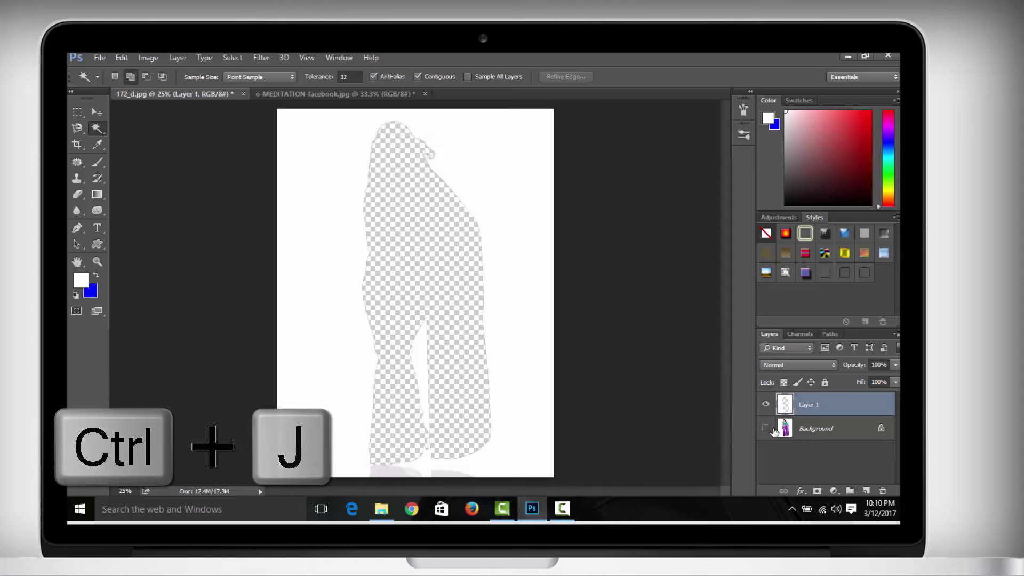
pyautogui.click(766, 429)
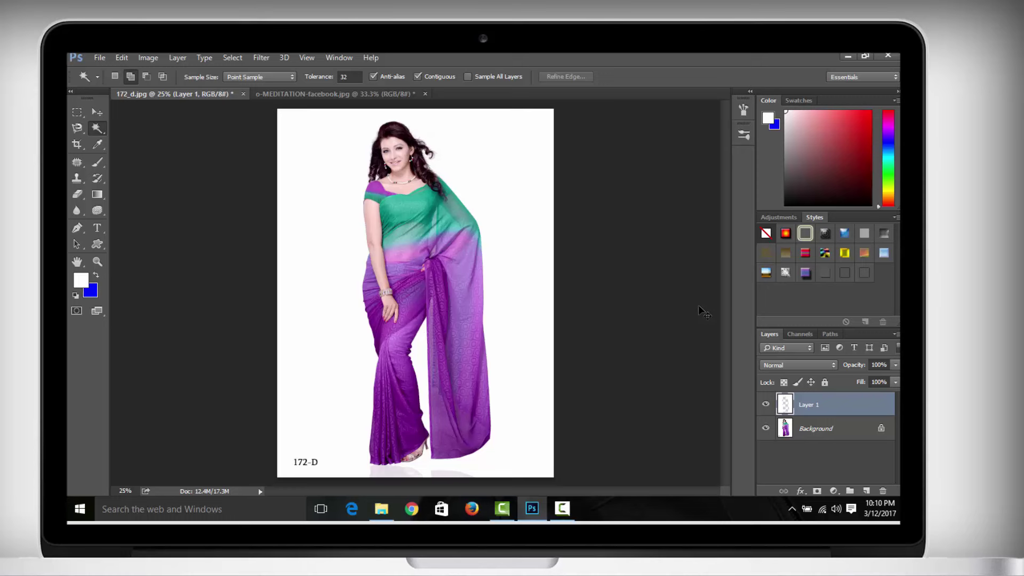
pyautogui.hotkey('ctrl', 'z')
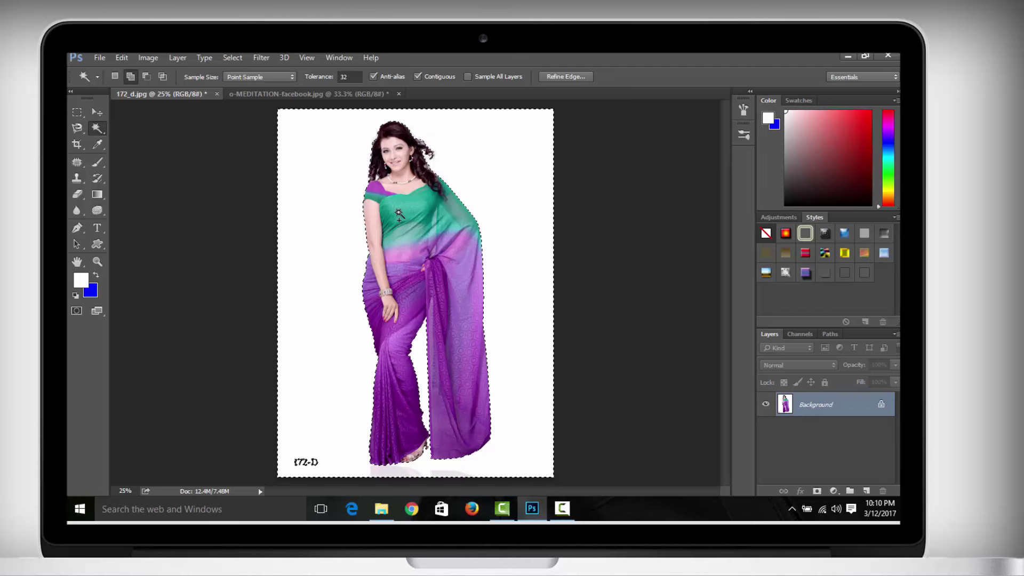
# - Invert the selection to the woman and zoom in to check her head's edges
pyautogui.hotkey('ctrl', 'shift', 'i')
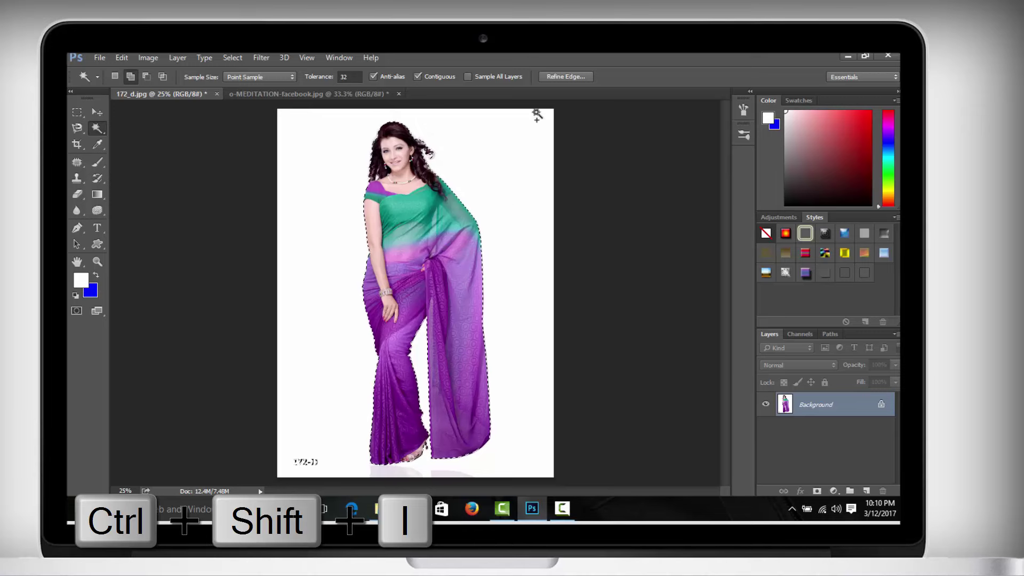
pyautogui.press('z')
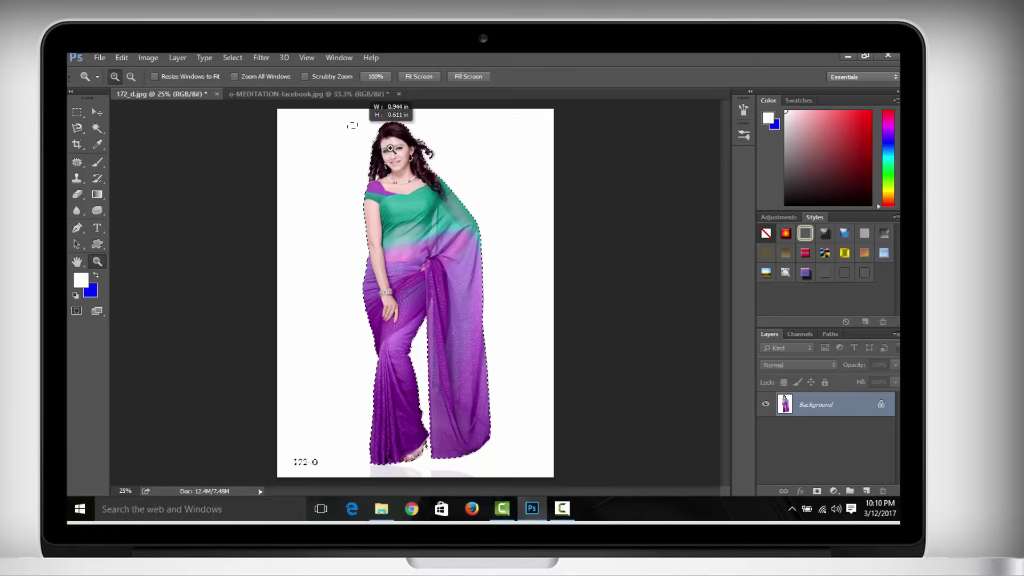
pyautogui.moveTo(414, 109); pyautogui.dragTo(498, 210)
pyautogui.rightClick(469, 209)
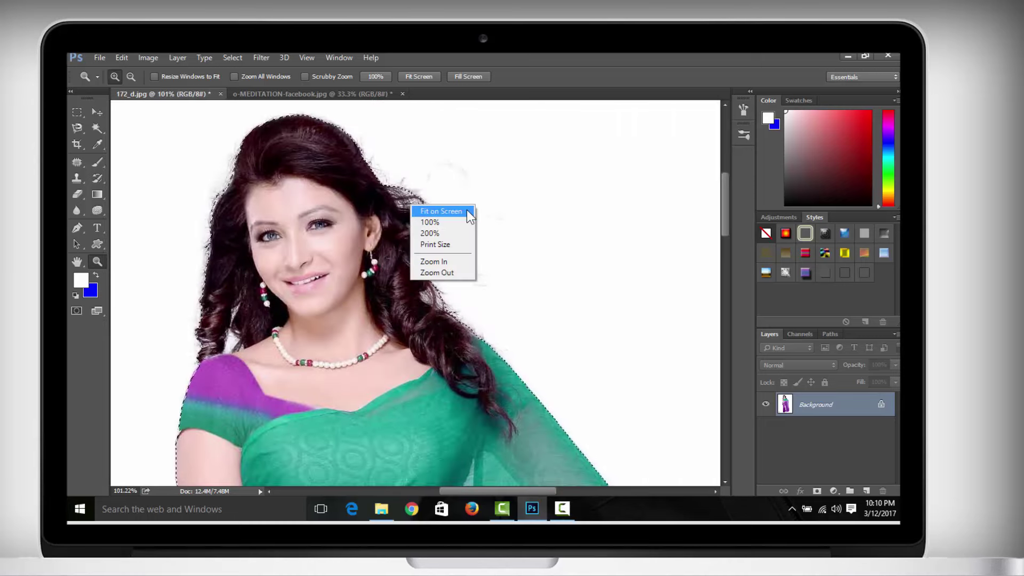
pyautogui.click(466, 209)
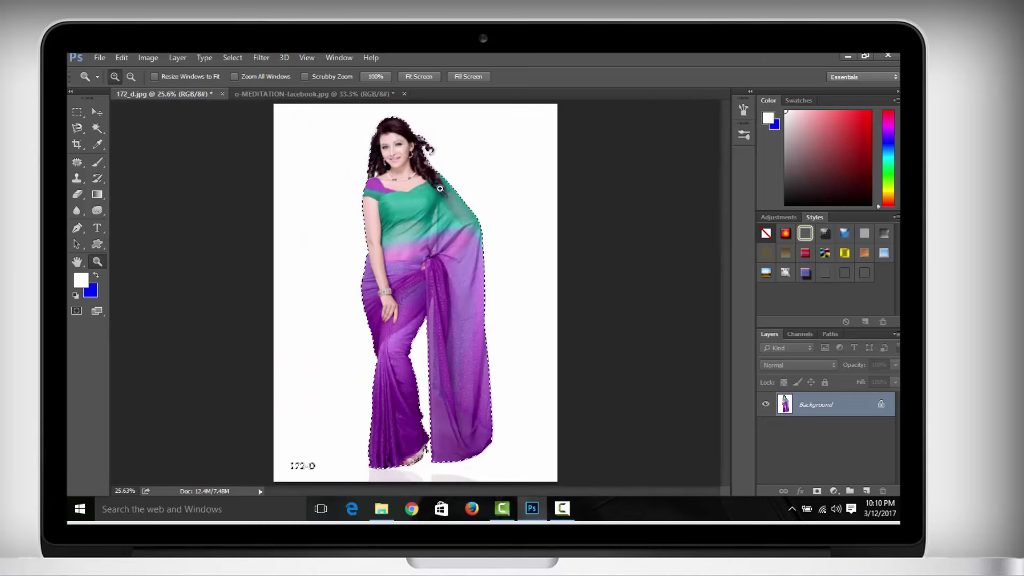
# - Copy the woman to a new layer, hide the white Background, and drag her toward the meditation document
pyautogui.hotkey('ctrl', 'j')
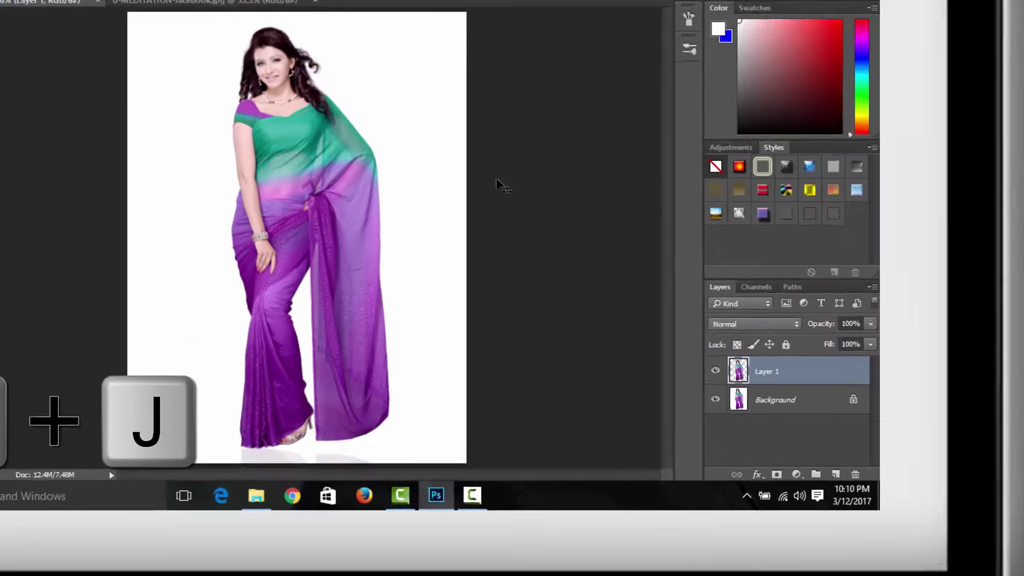
pyautogui.click(715, 399)
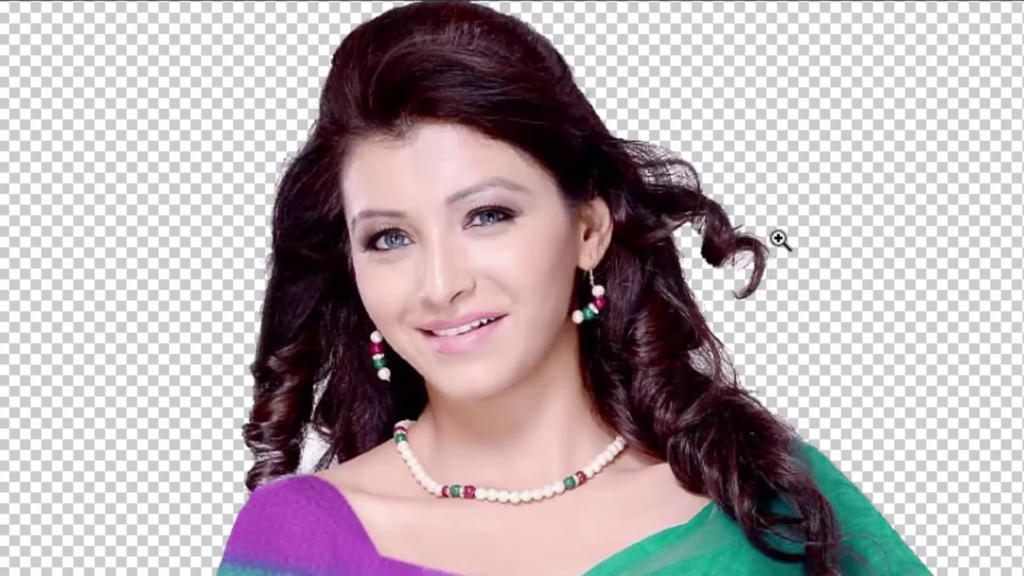
pyautogui.rightClick(713, 132)
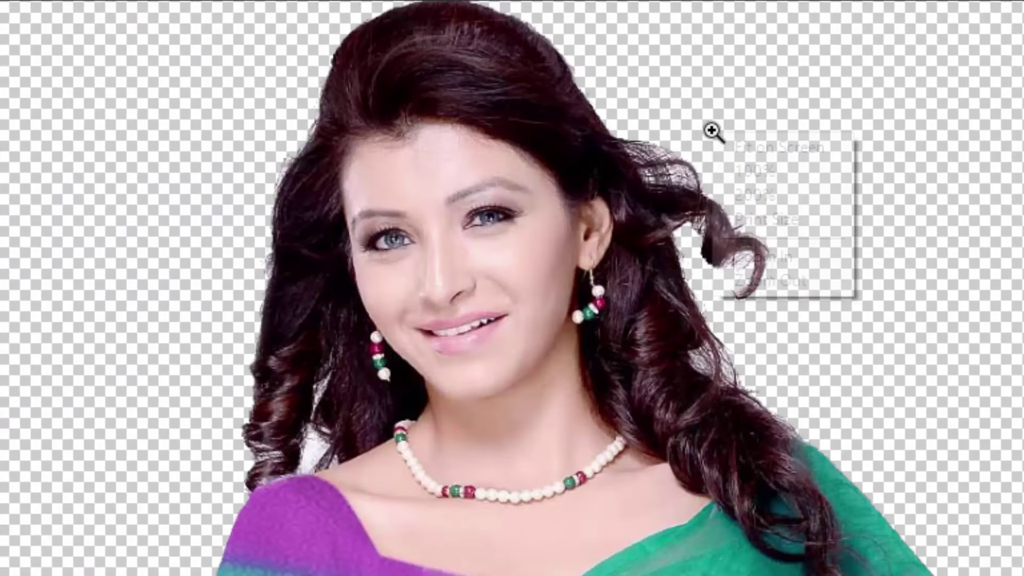
pyautogui.click(753, 147)
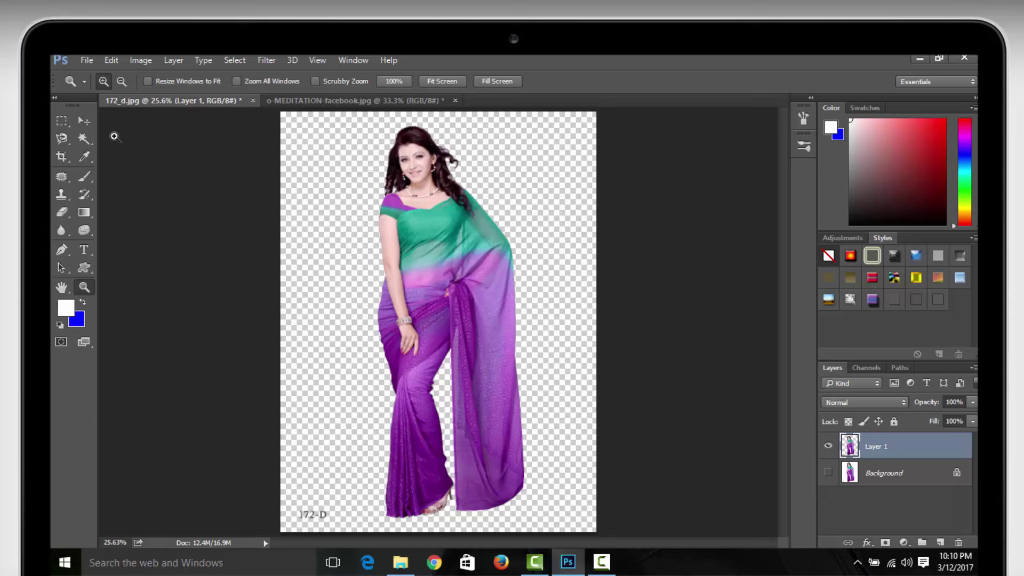
pyautogui.click(86, 121)
pyautogui.moveTo(450, 246)
pyautogui.mouseDown()
pyautogui.moveTo(451, 223)
pyautogui.moveTo(465, 296)
pyautogui.mouseUp()
# - Scale the saree woman to about half size and position her standing on the sand
pyautogui.hotkey('ctrl', 't')
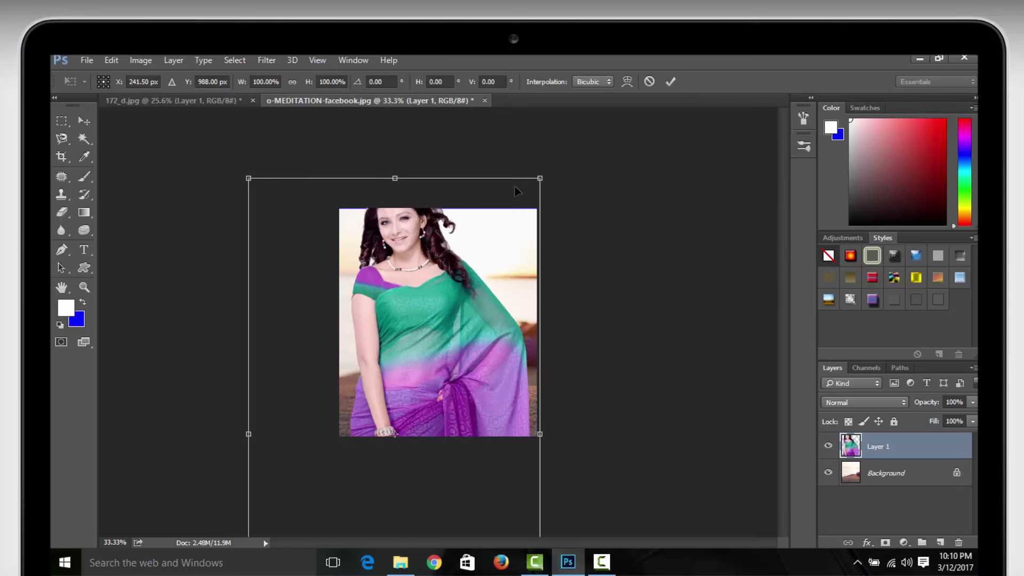
pyautogui.moveTo(540, 177); pyautogui.dragTo(463, 304)
pyautogui.moveTo(451, 341); pyautogui.dragTo(470, 200)
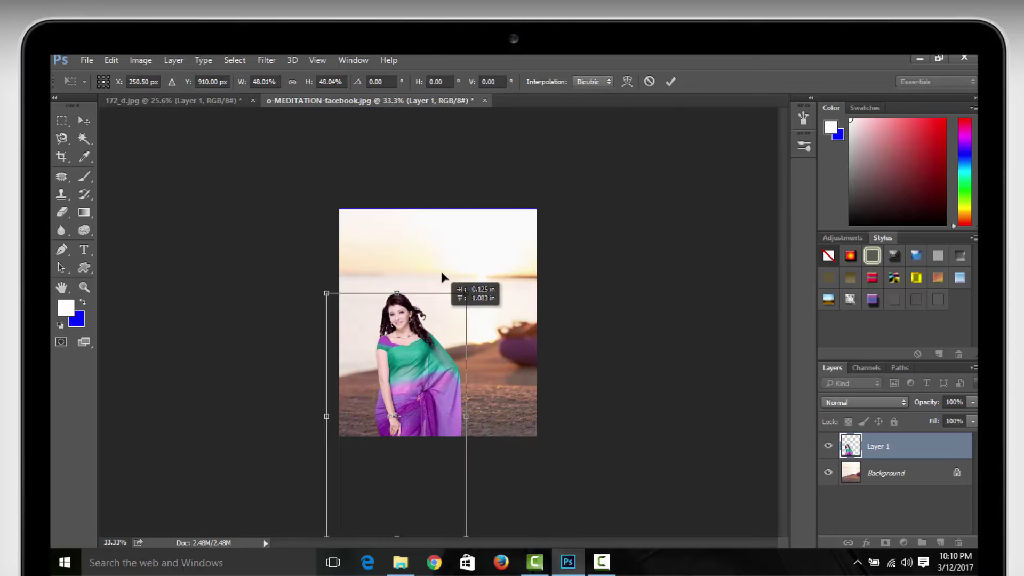
pyautogui.moveTo(485, 161); pyautogui.dragTo(474, 167)
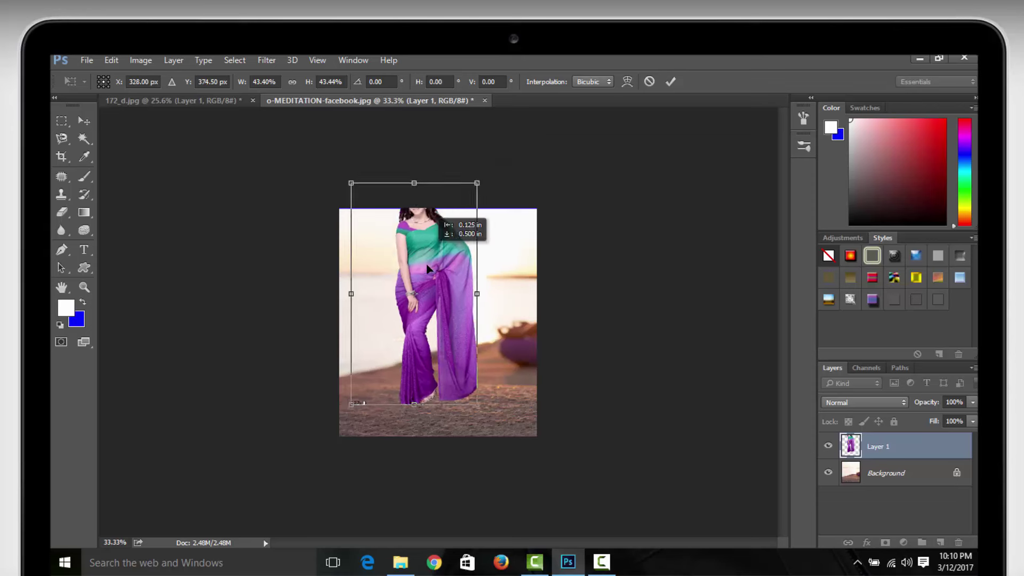
pyautogui.moveTo(443, 197); pyautogui.dragTo(443, 248)
pyautogui.moveTo(475, 217); pyautogui.dragTo(473, 219)
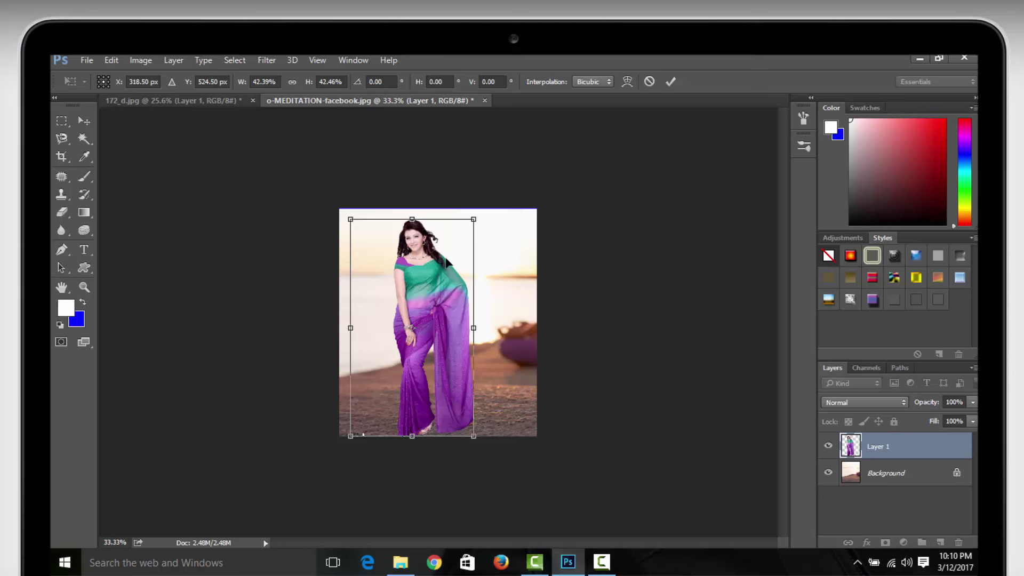
pyautogui.moveTo(414, 247); pyautogui.dragTo(414, 253)
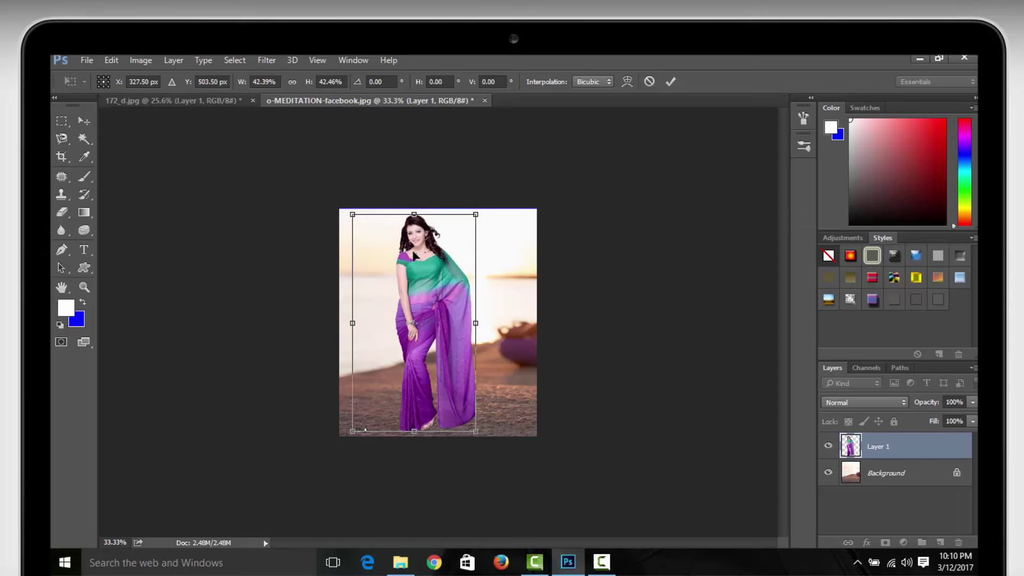
pyautogui.press('Return')
# - Zoom in on the woman's face, then fit the composite on screen
pyautogui.press('z')
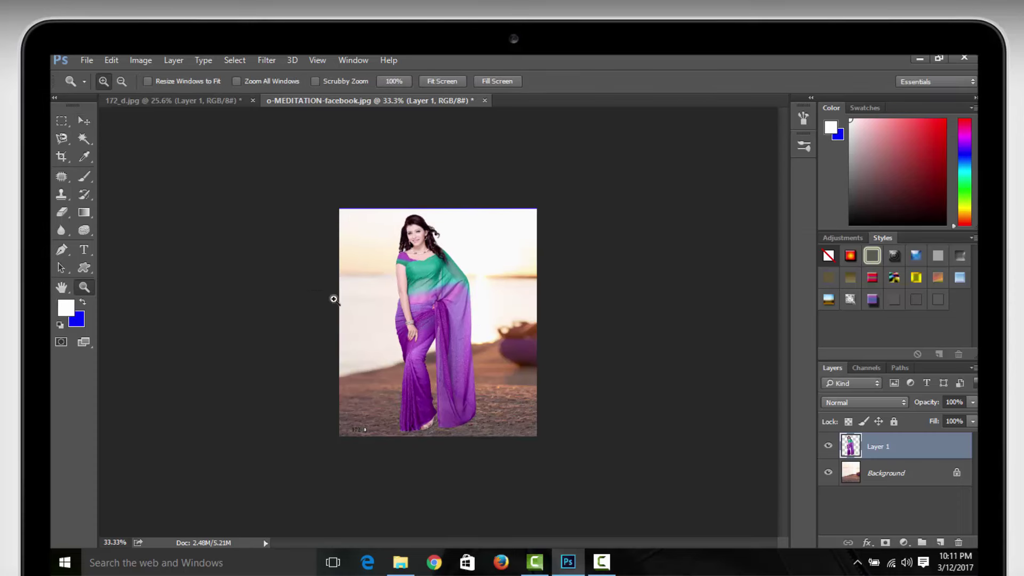
pyautogui.moveTo(335, 297); pyautogui.dragTo(458, 217)
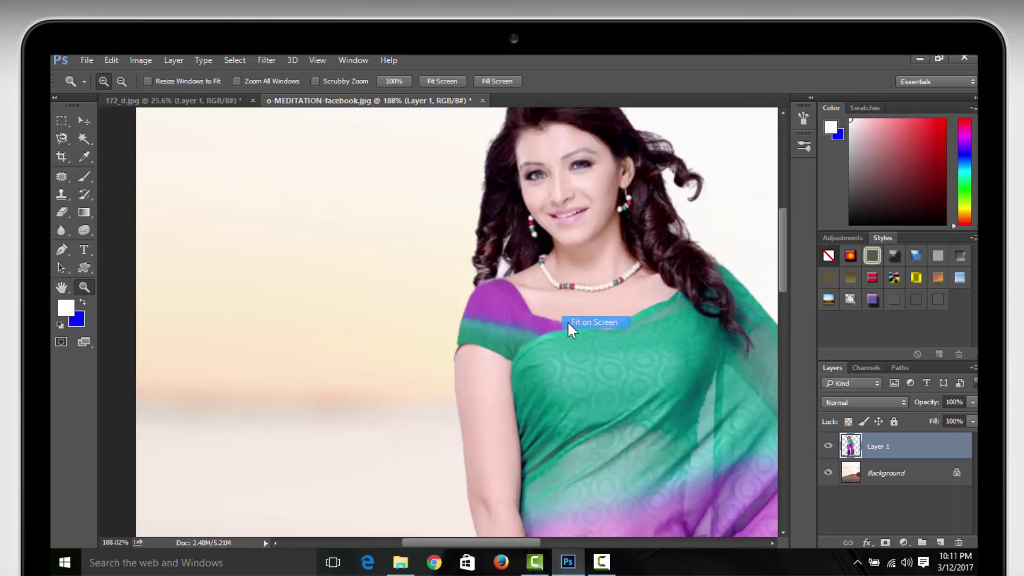
pyautogui.hotkey('ctrl', '0')
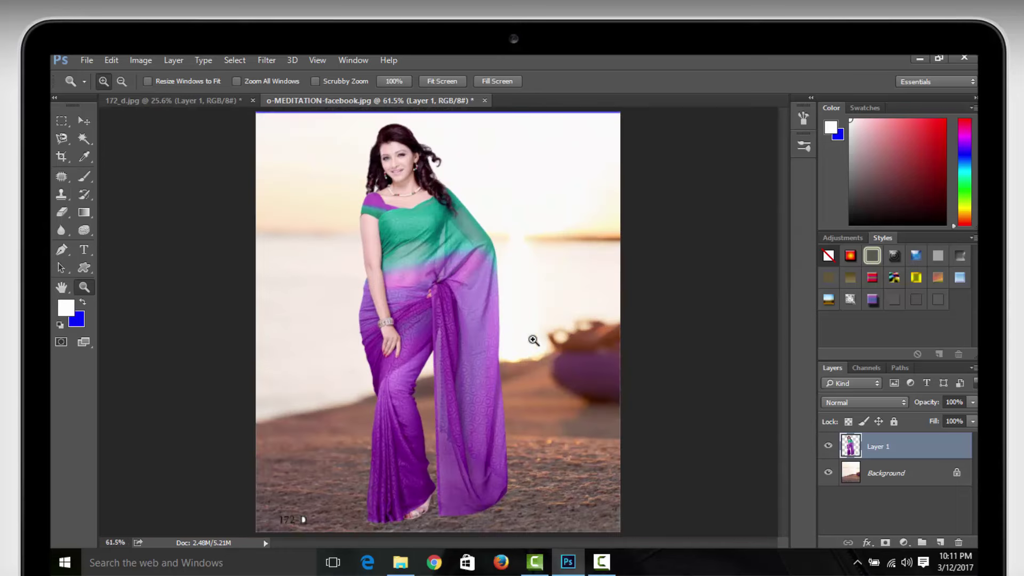
pyautogui.rightClick(491, 314)
pyautogui.click(499, 320)
# - Open the photo of the woman in a hat
pyautogui.click(182, 101)
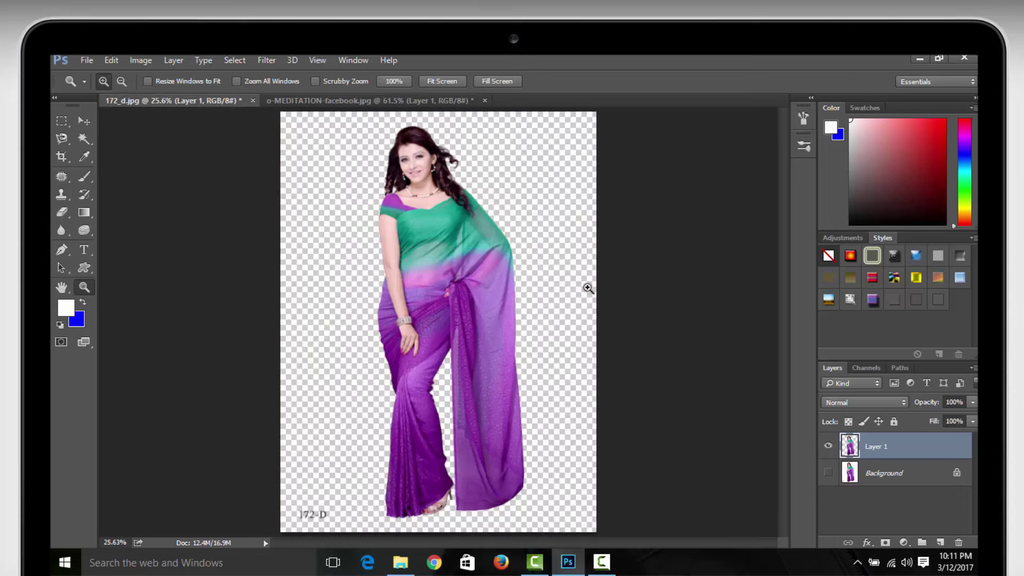
pyautogui.click(87, 59)
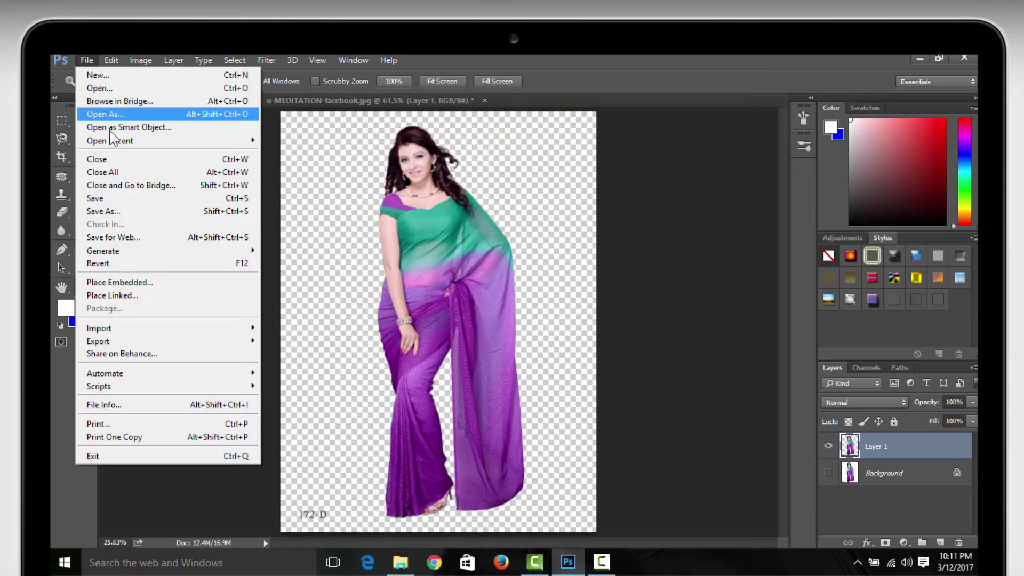
pyautogui.click(299, 139)
pyautogui.scroll(1, 419, 231)
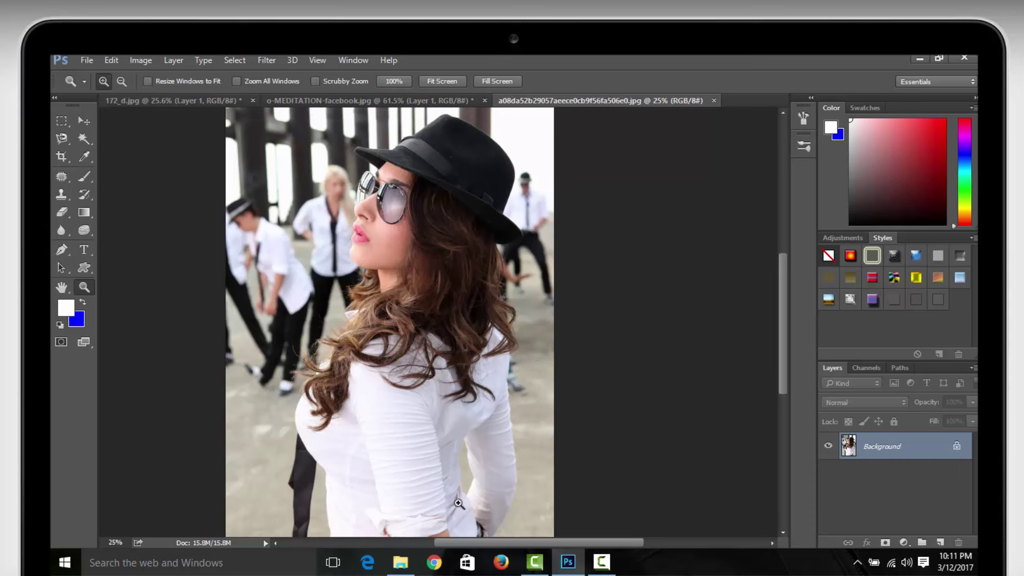
# - Try Magic Wand selections on the pillar, right edge and ground, then deselect
pyautogui.click(84, 140)
pyautogui.click(303, 202)
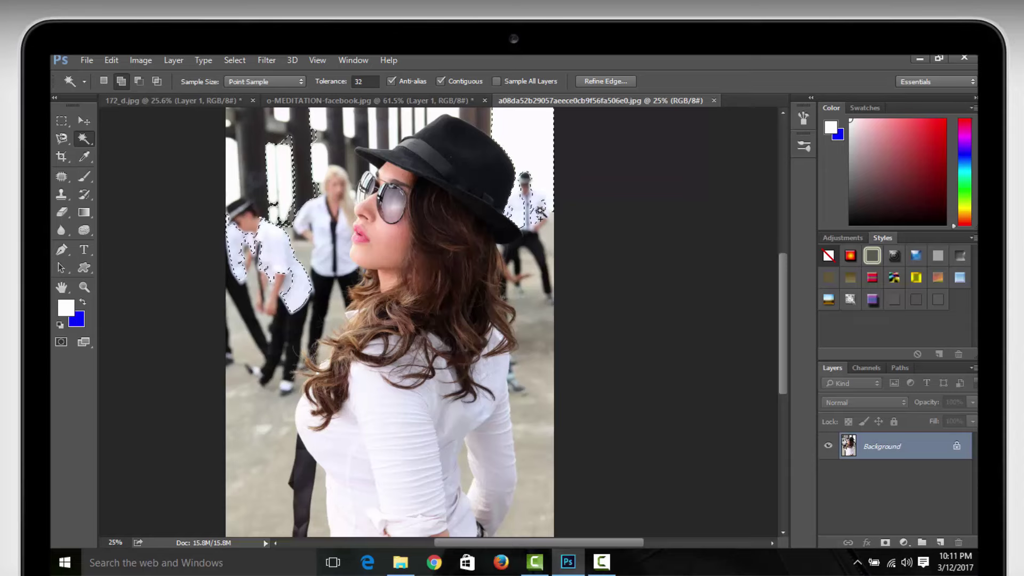
pyautogui.click(537, 360)
pyautogui.click(260, 408)
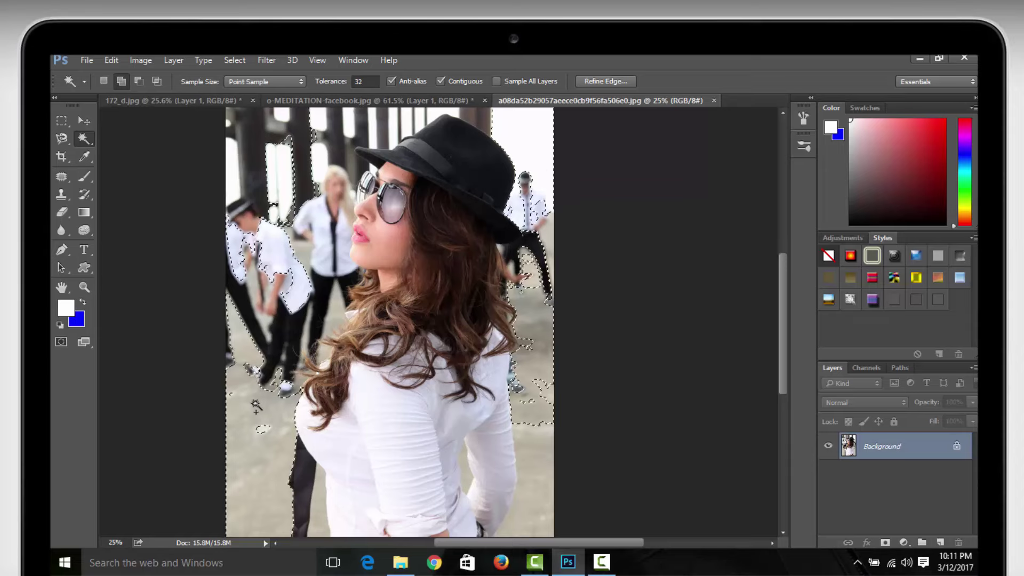
pyautogui.scroll(-2, 412, 360)
pyautogui.scroll(3, 413, 360)
pyautogui.scroll(2, 413, 360)
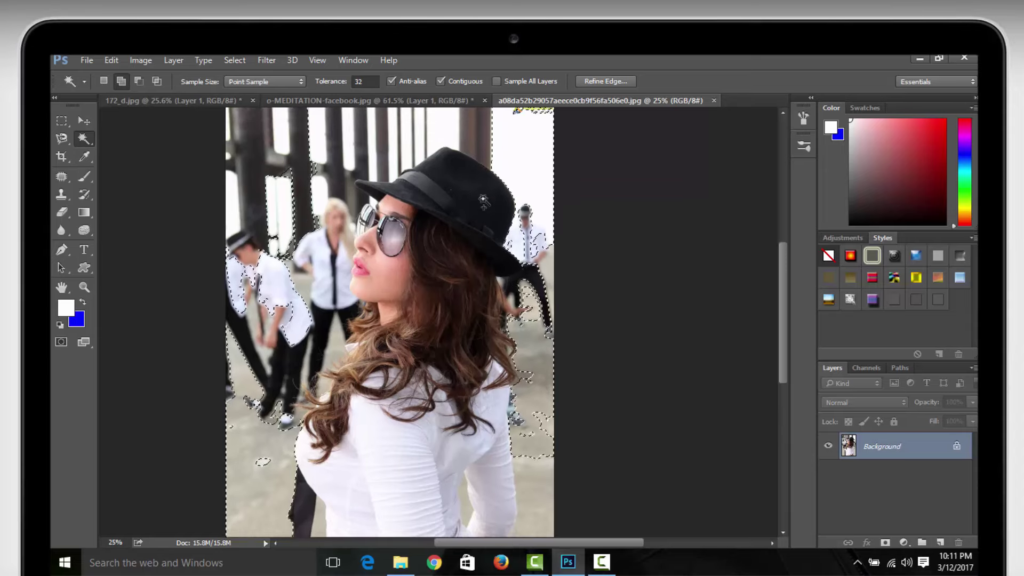
pyautogui.rightClick(467, 176)
pyautogui.click(496, 356)
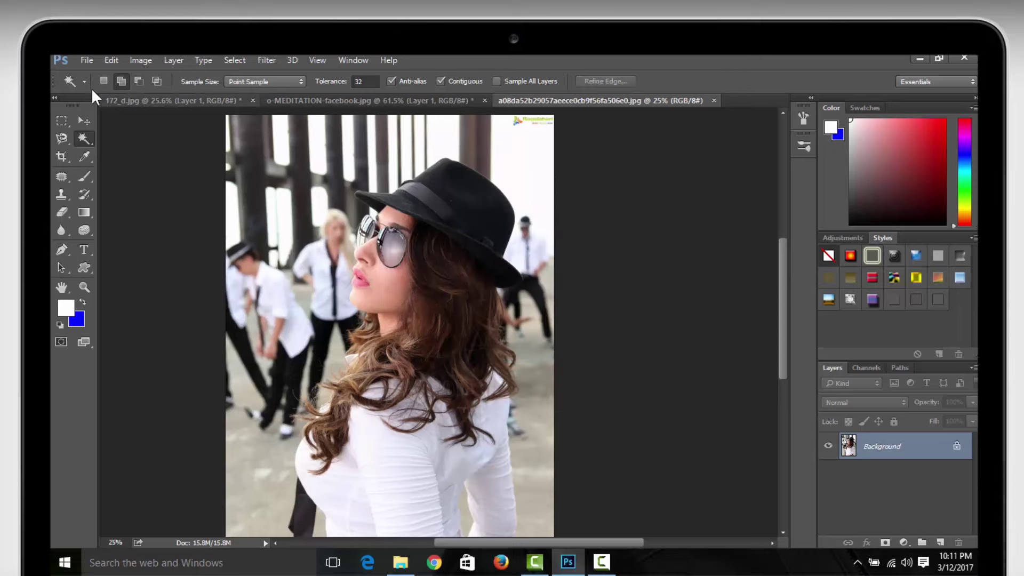
# - Open the 5313 red floral saree photo via File > Open As
pyautogui.click(80, 63)
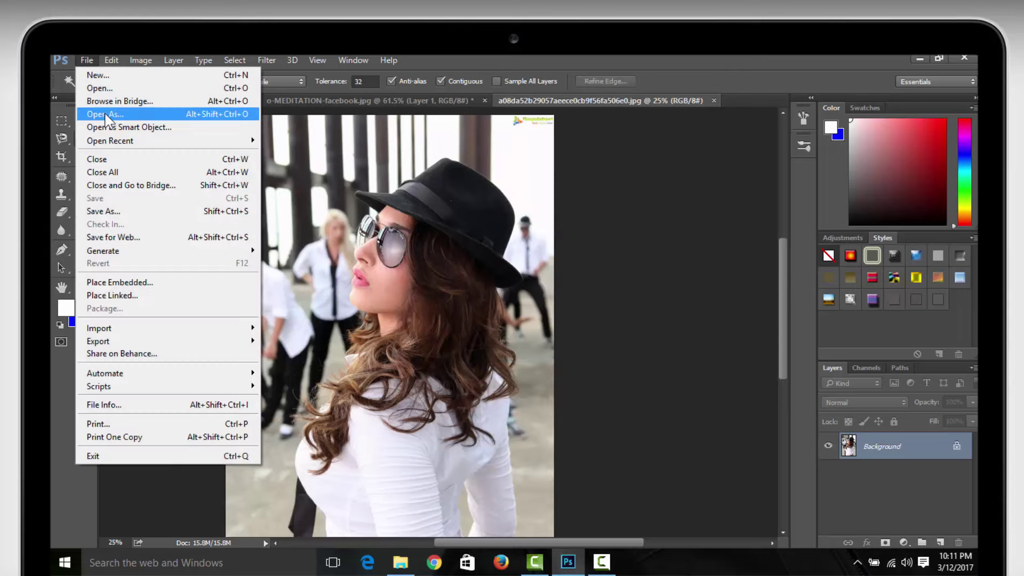
pyautogui.click(99, 88)
pyautogui.doubleClick(406, 244)
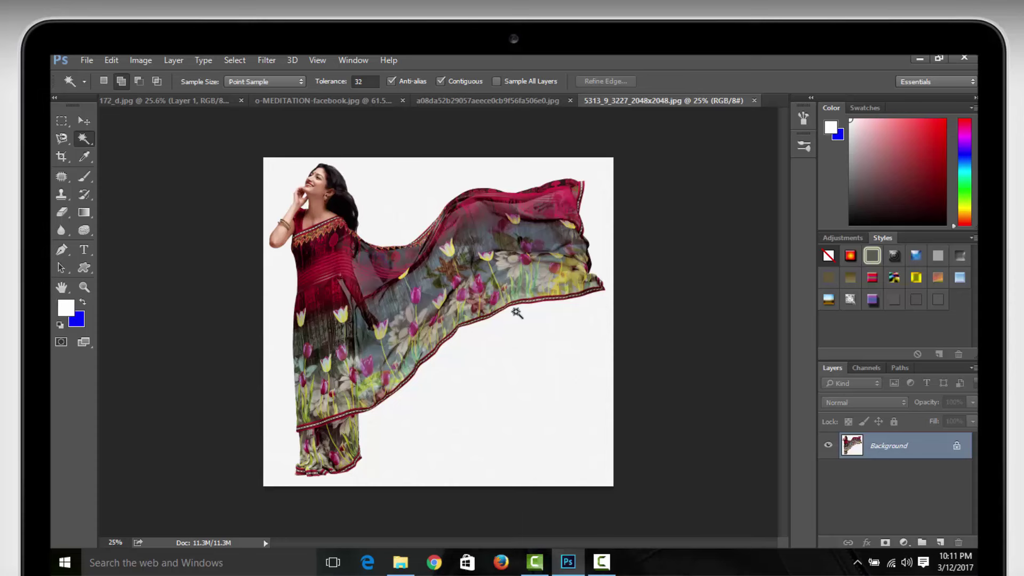
# - Dismiss the sampling options and enlarge the view of the saree photo slightly
pyautogui.rightClick(514, 275)
pyautogui.press('Escape')
pyautogui.rightClick(534, 296)
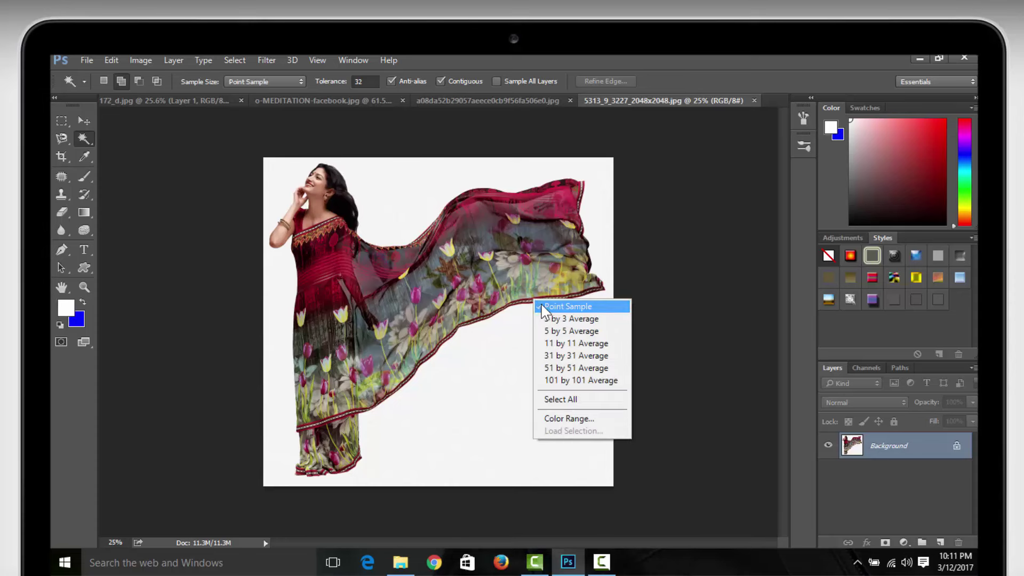
pyautogui.press('Escape')
pyautogui.press('z')
pyautogui.click(434, 269)
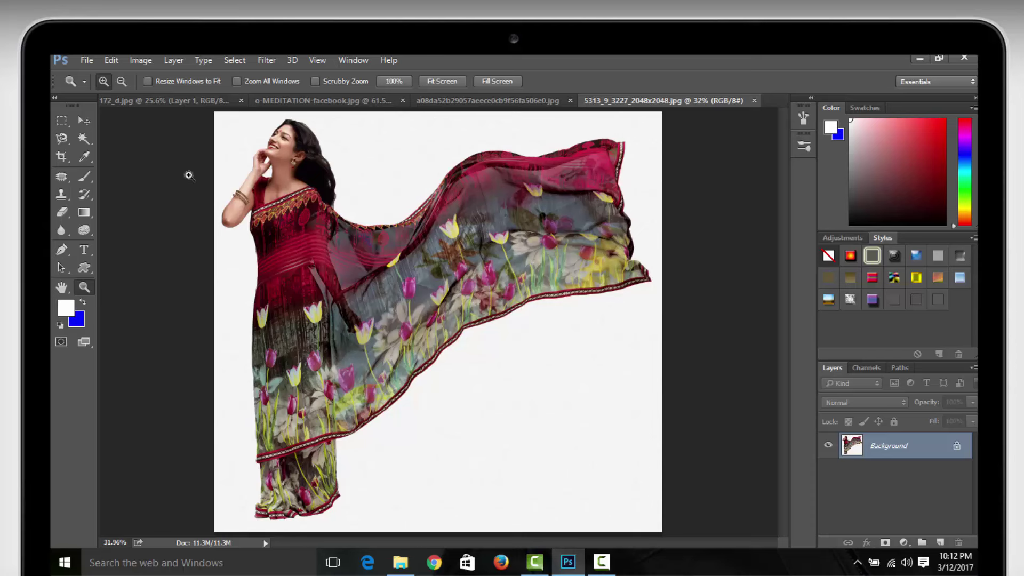
# - Select the white backdrop, invert it, copy the woman to Layer 1, and hide Background
pyautogui.click(84, 139)
pyautogui.click(404, 142)
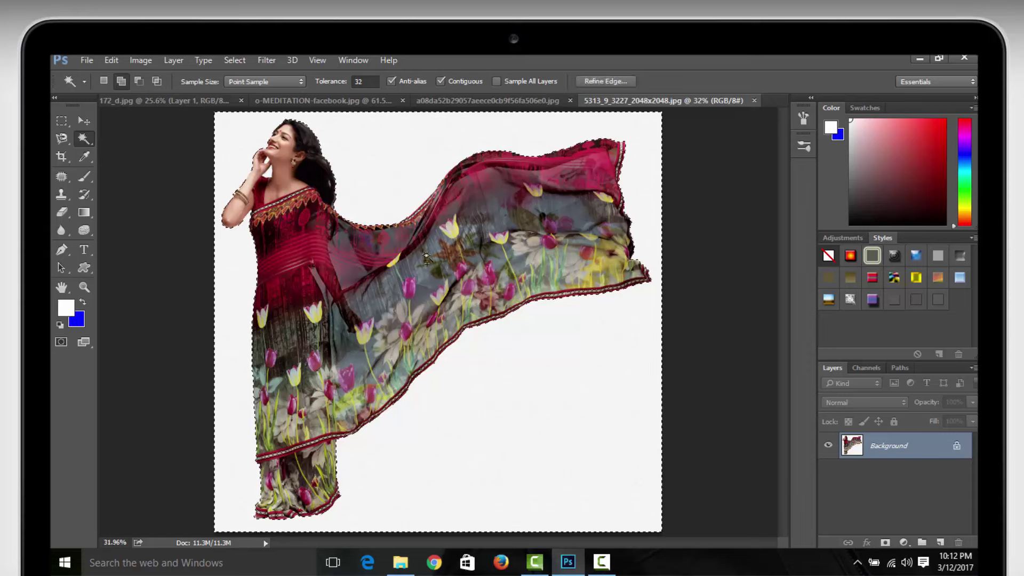
pyautogui.hotkey('ctrl', 'shift', 'i')
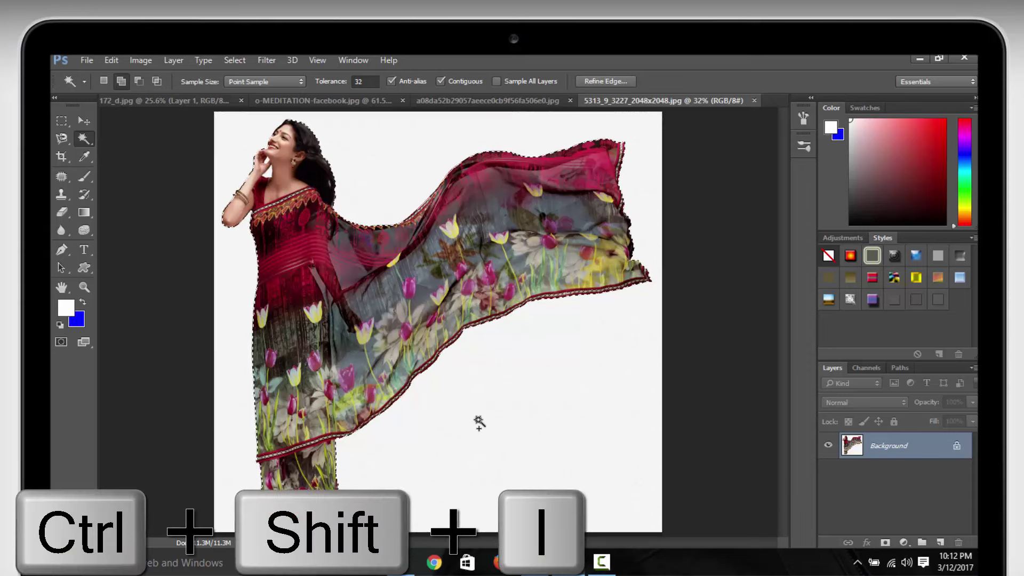
pyautogui.hotkey('ctrl', 'j')
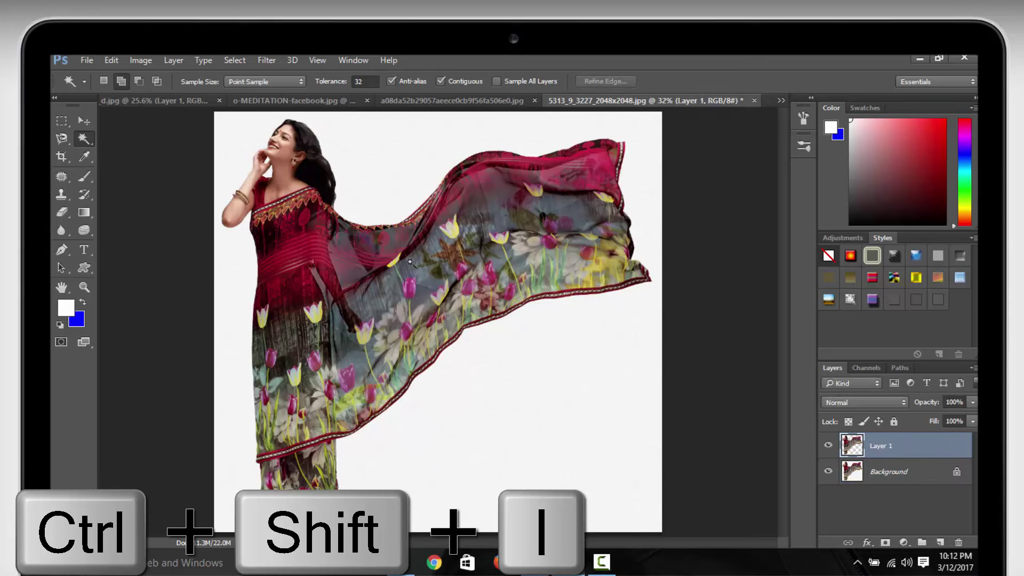
pyautogui.click(83, 121)
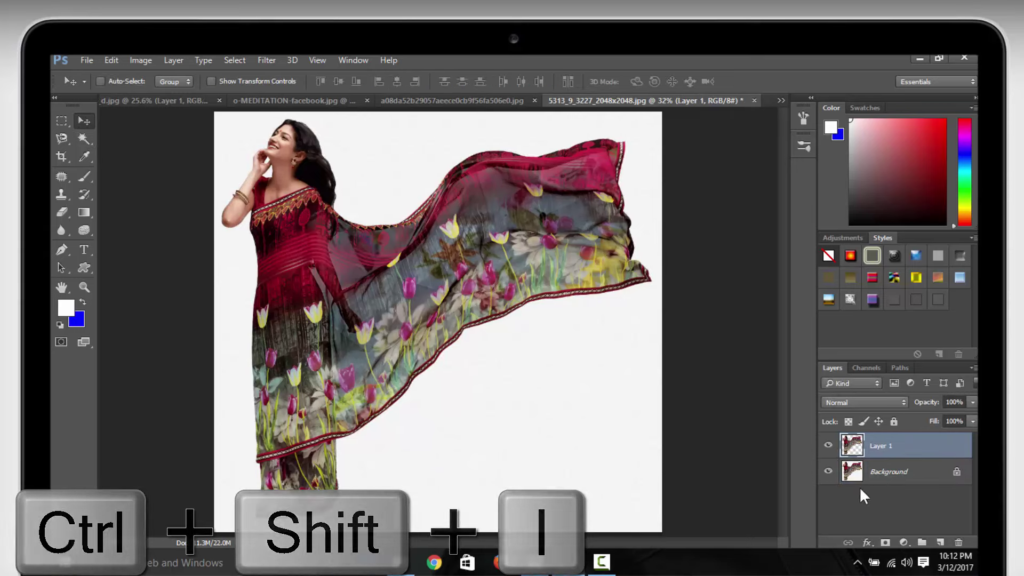
pyautogui.click(828, 472)
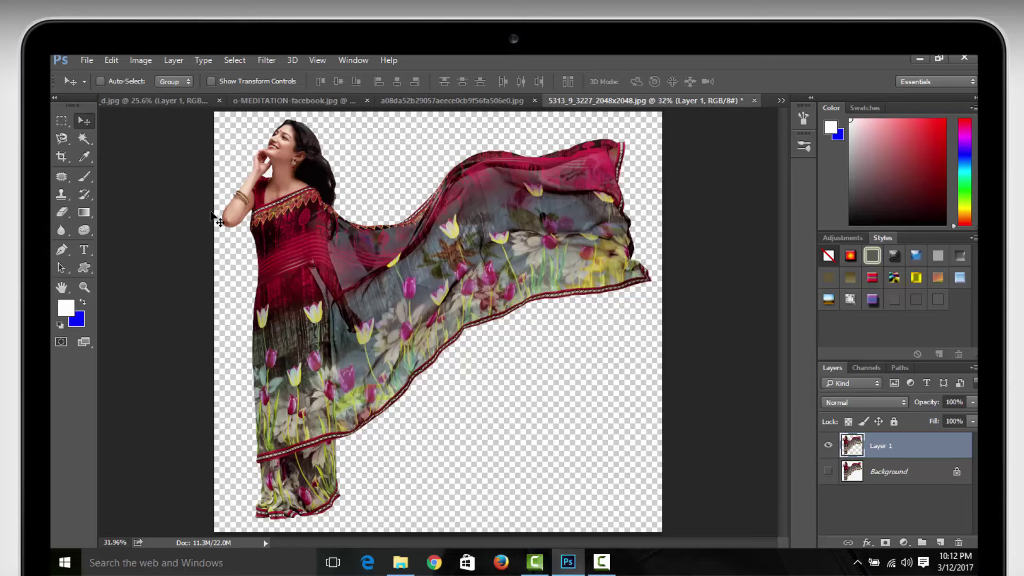
# - Drag the red saree cut-out into the beach photo as Layer 2, hide Layer 1, and scale it down
pyautogui.moveTo(324, 250)
pyautogui.mouseDown()
pyautogui.moveTo(366, 251)
pyautogui.moveTo(323, 249)
pyautogui.moveTo(282, 95)
pyautogui.moveTo(437, 298)
pyautogui.moveTo(408, 384)
pyautogui.moveTo(651, 205)
pyautogui.mouseUp()
pyautogui.click(828, 472)
pyautogui.hotkey('ctrl', 't')
pyautogui.press('Return')
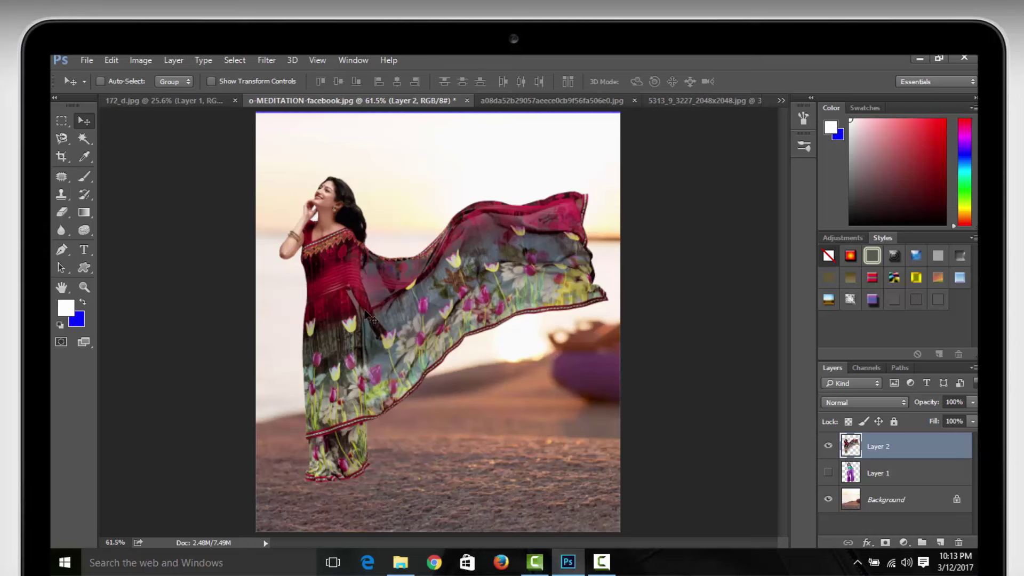
pyautogui.click(86, 60)
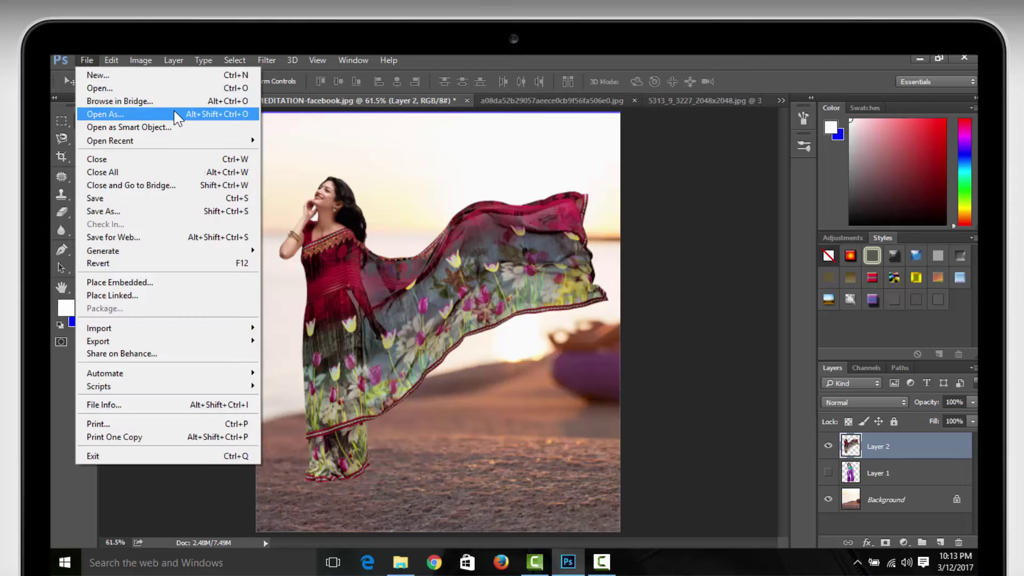
# - Open the photo of the woman in the black hat and fit it on screen
pyautogui.click(167, 90)
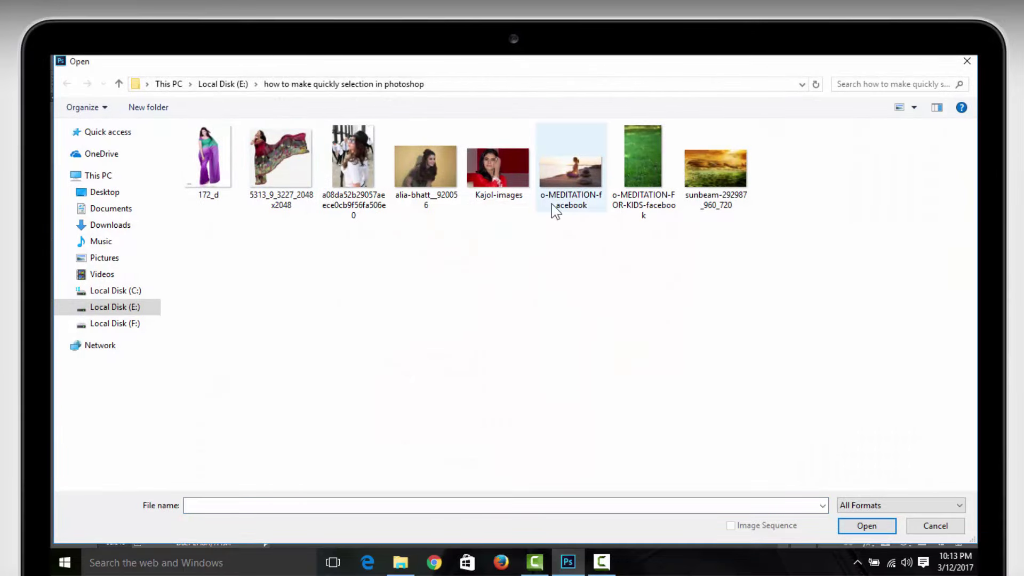
pyautogui.click(341, 170)
pyautogui.click(865, 525)
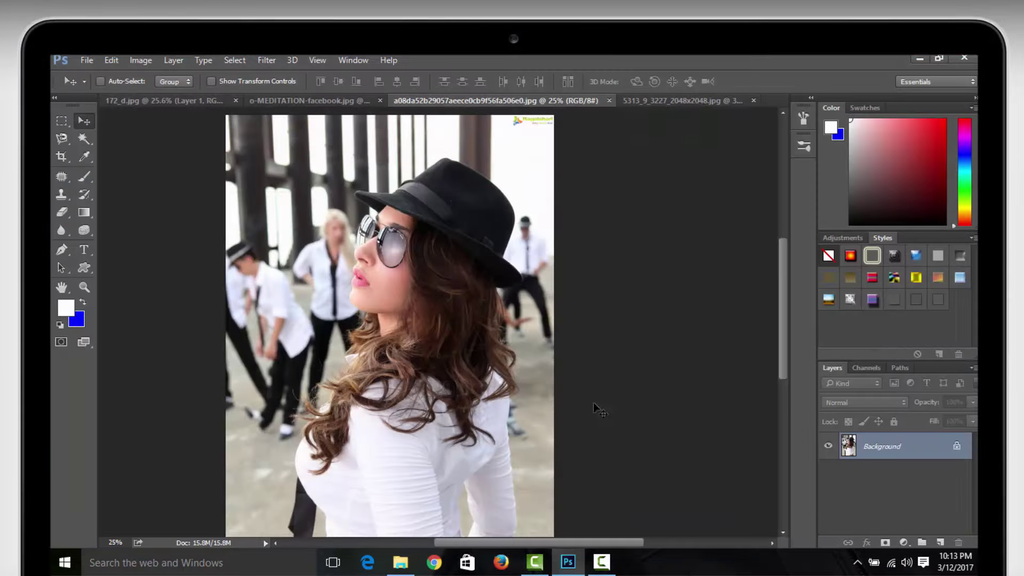
pyautogui.press('z')
pyautogui.rightClick(456, 190)
pyautogui.click(480, 227)
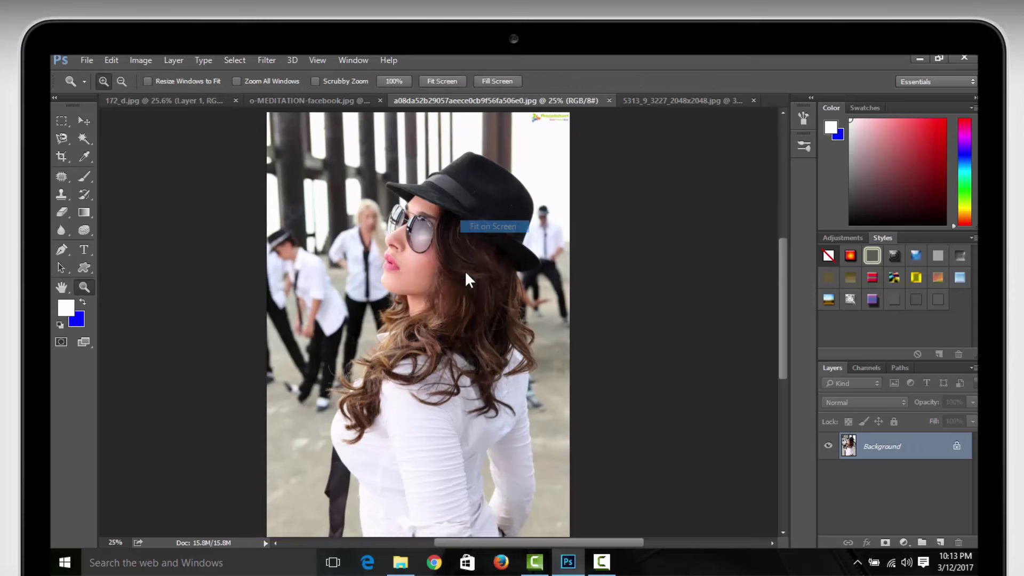
# - Activate the Quick Selection brush and zoom in on the woman's hat and face
pyautogui.click(84, 137)
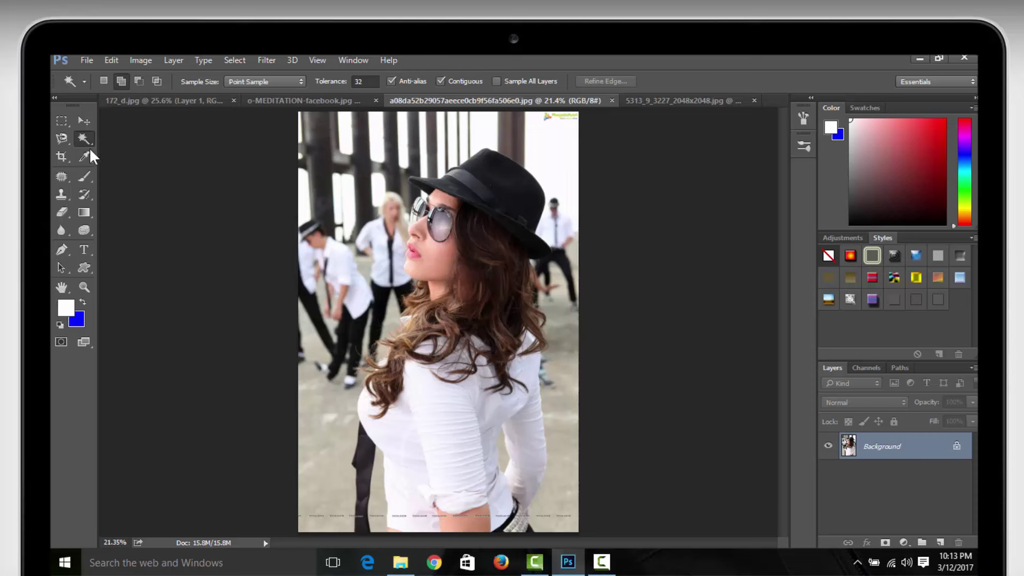
pyautogui.rightClick(83, 141)
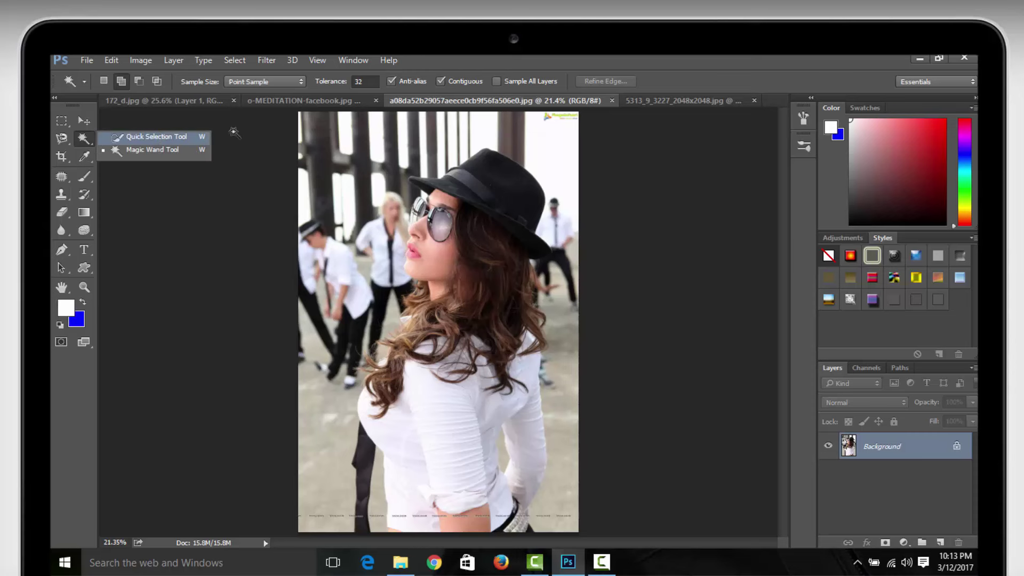
pyautogui.click(154, 139)
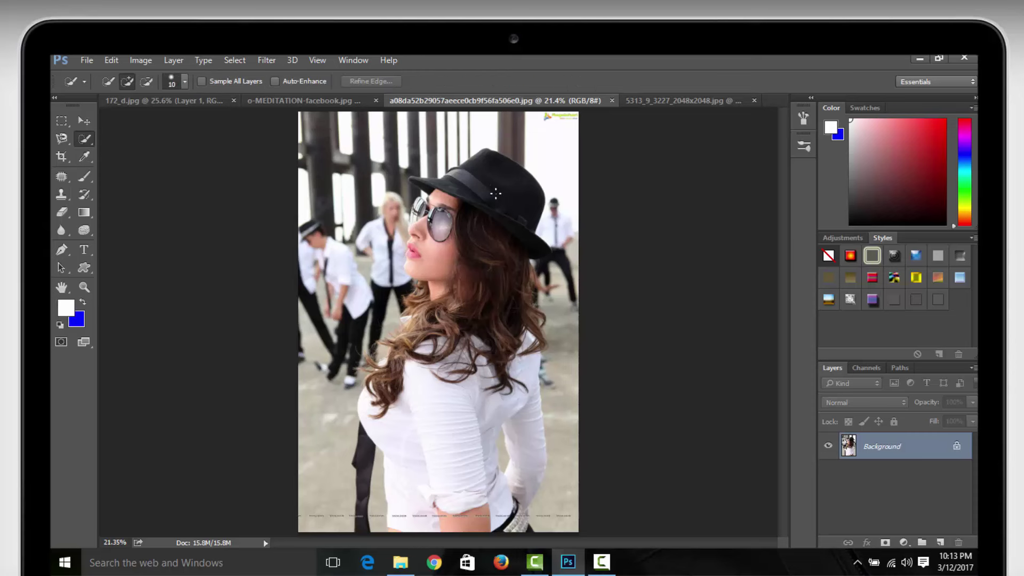
pyautogui.moveTo(495, 194); pyautogui.dragTo(497, 235)
pyautogui.click(84, 120)
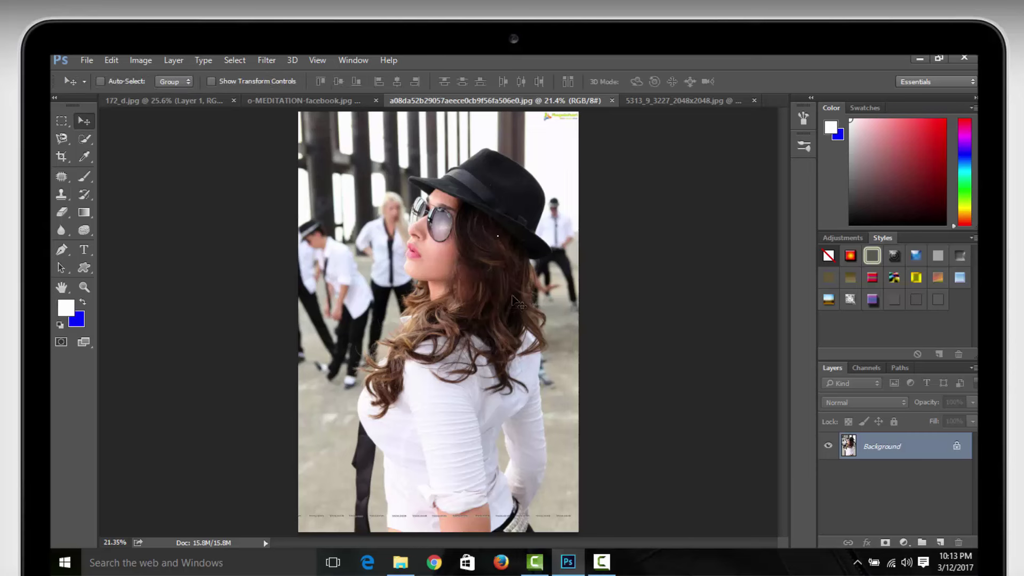
pyautogui.press('z')
pyautogui.click(482, 278)
pyautogui.click(482, 242)
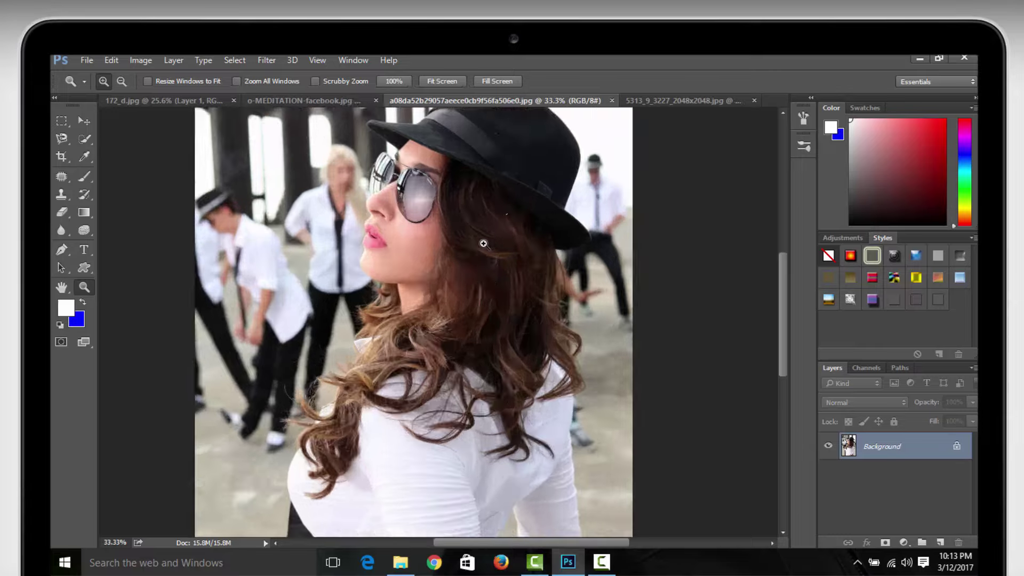
pyautogui.click(484, 203)
pyautogui.scroll(3, 483, 203)
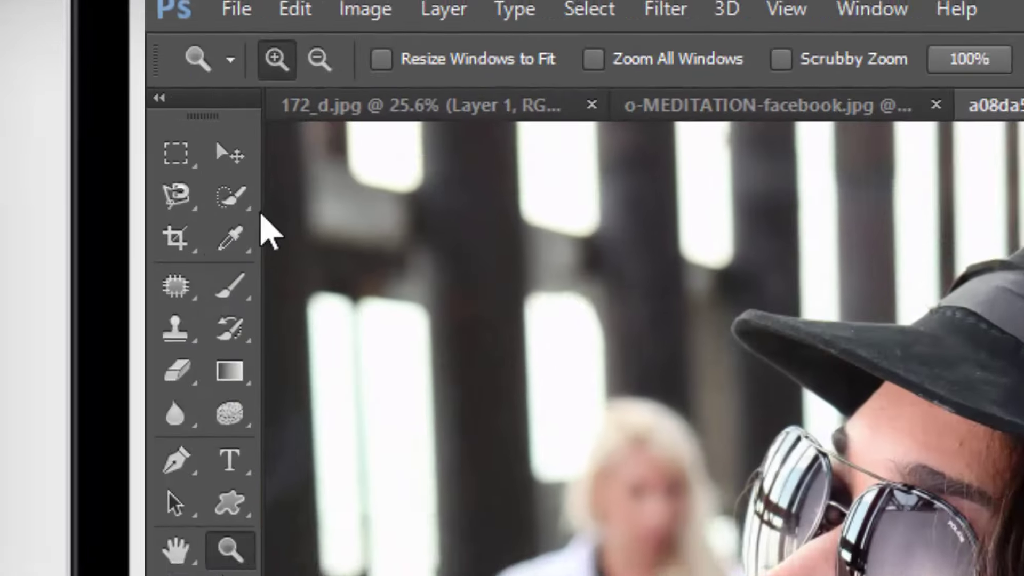
pyautogui.click(230, 196)
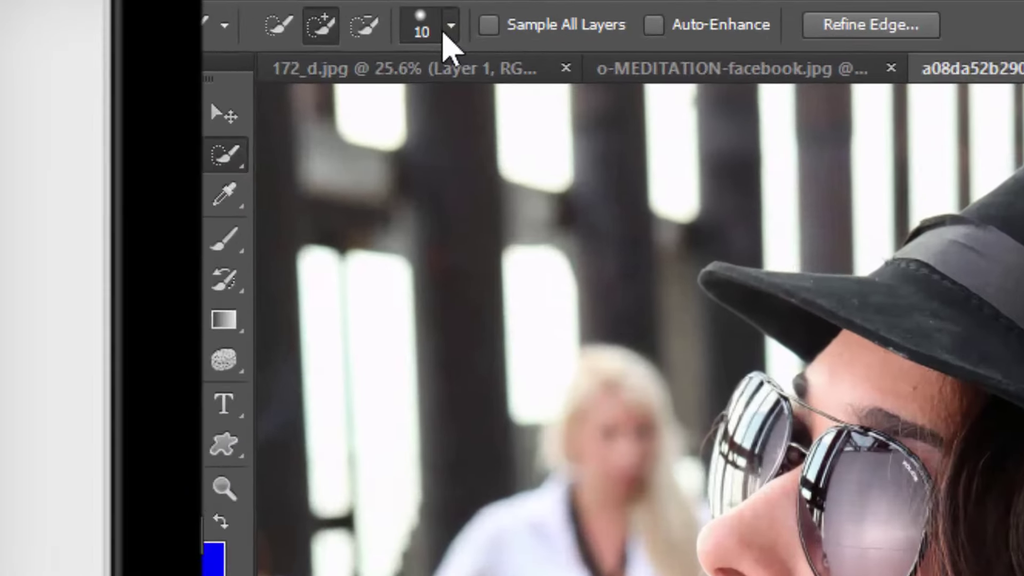
# - Set the Quick Selection brush to 108 px, adjusting its hardness and spacing
pyautogui.click(262, 15)
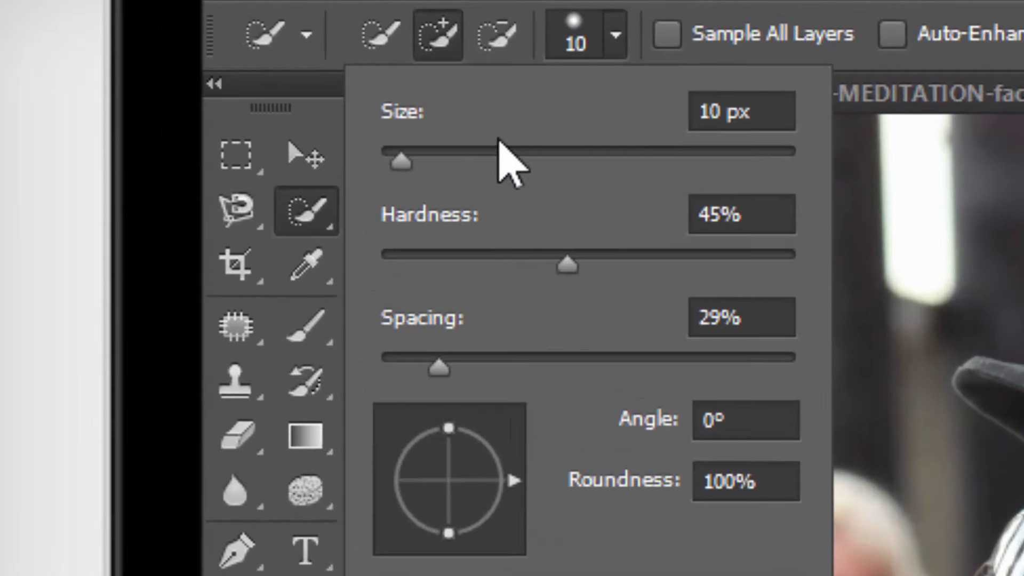
pyautogui.moveTo(507, 163)
pyautogui.mouseDown()
pyautogui.moveTo(633, 161)
pyautogui.moveTo(596, 162)
pyautogui.mouseUp()
pyautogui.click(565, 264)
pyautogui.moveTo(565, 264)
pyautogui.mouseDown()
pyautogui.moveTo(545, 261)
pyautogui.moveTo(701, 267)
pyautogui.mouseUp()
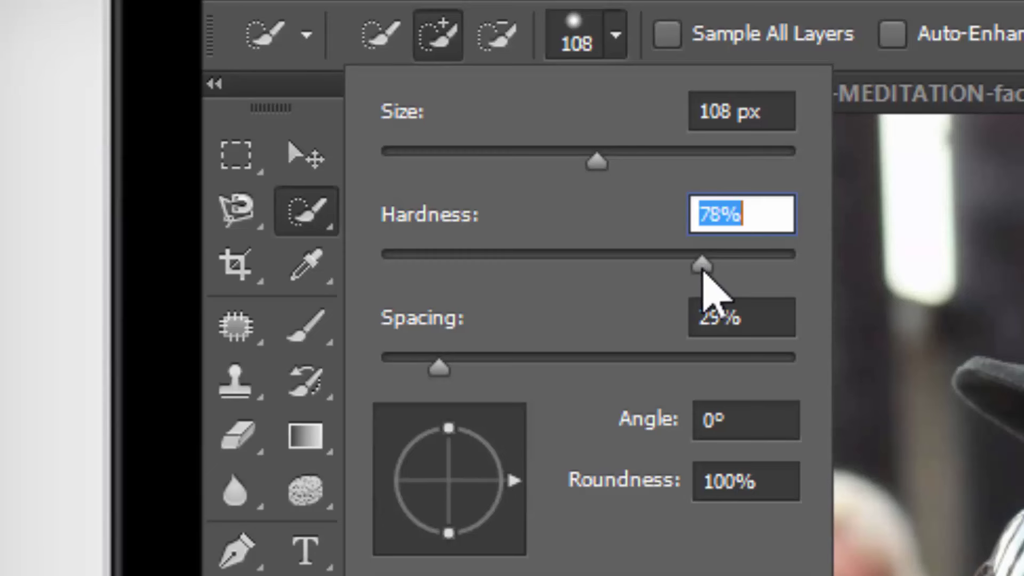
pyautogui.moveTo(476, 368); pyautogui.dragTo(436, 368)
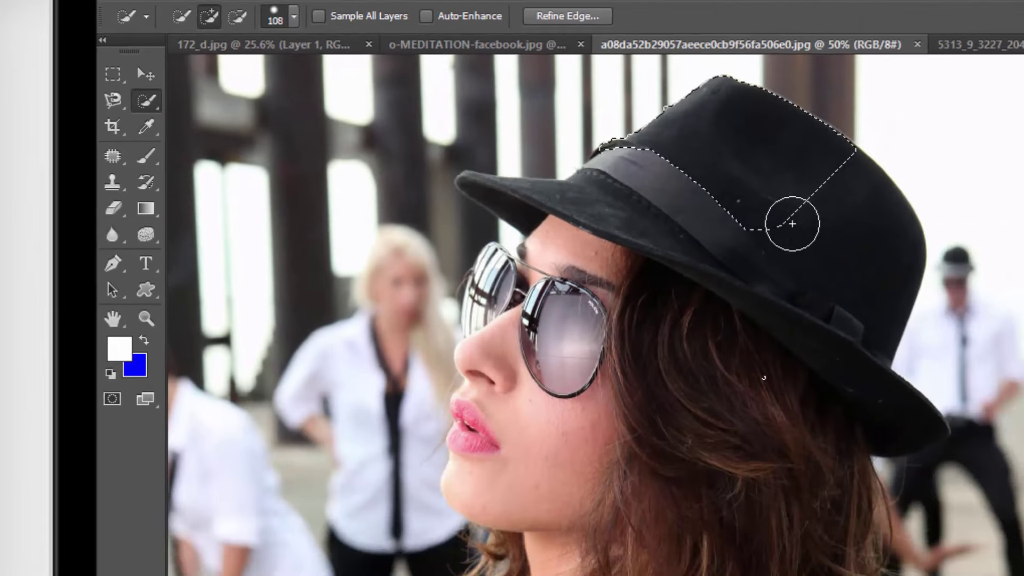
# - Paint a selection over the hat band and brim
pyautogui.moveTo(791, 222); pyautogui.dragTo(741, 269)
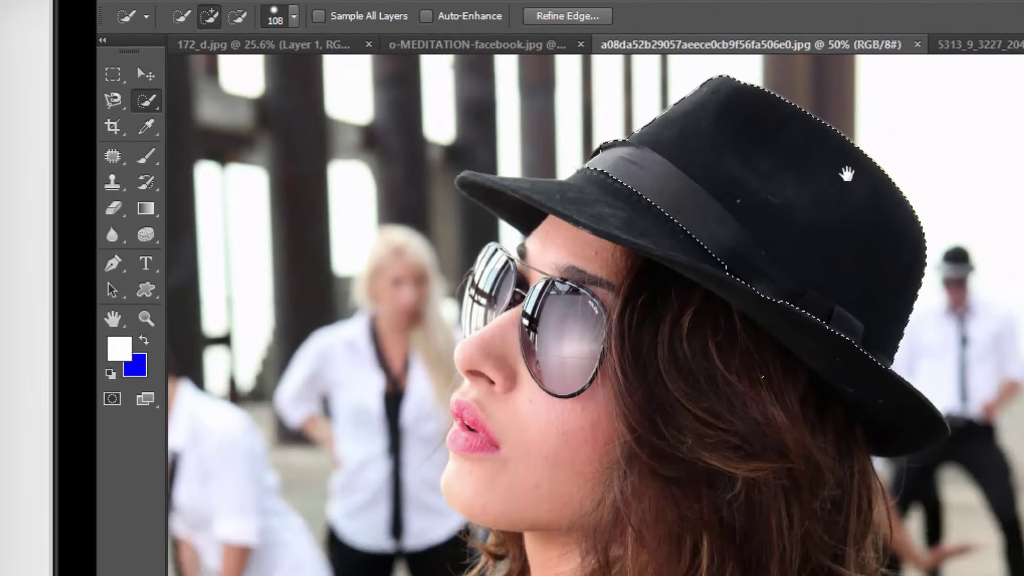
pyautogui.scroll(5, 809, 304)
pyautogui.scroll(-4, 694, 393)
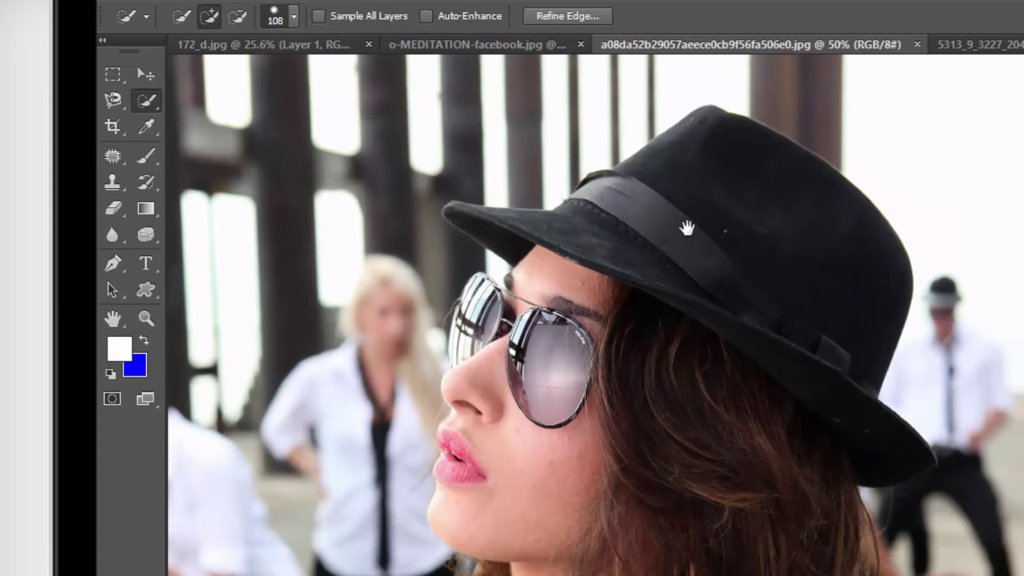
pyautogui.scroll(-3, 686, 229)
pyautogui.moveTo(623, 150); pyautogui.dragTo(472, 127)
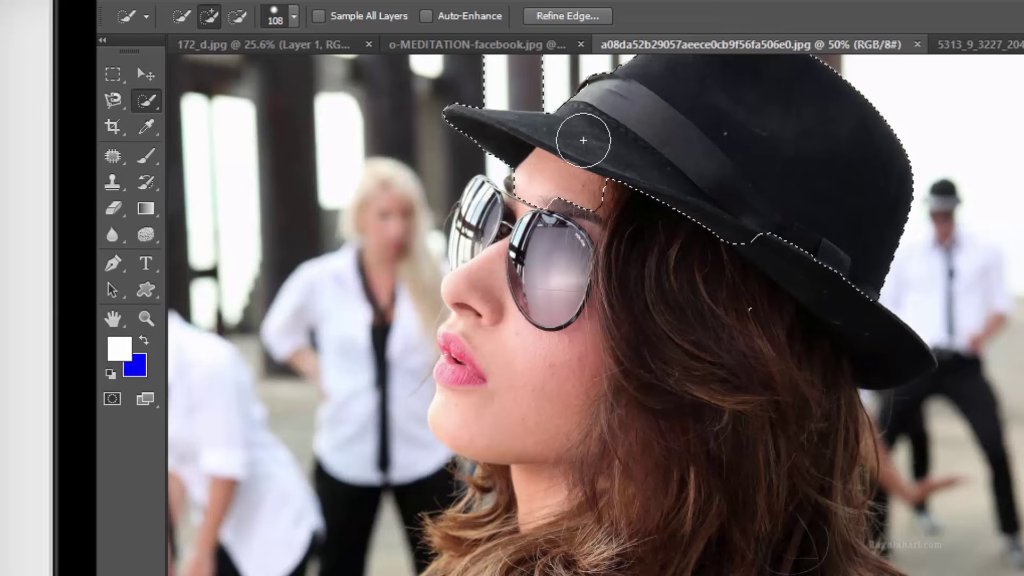
pyautogui.scroll(5, 666, 251)
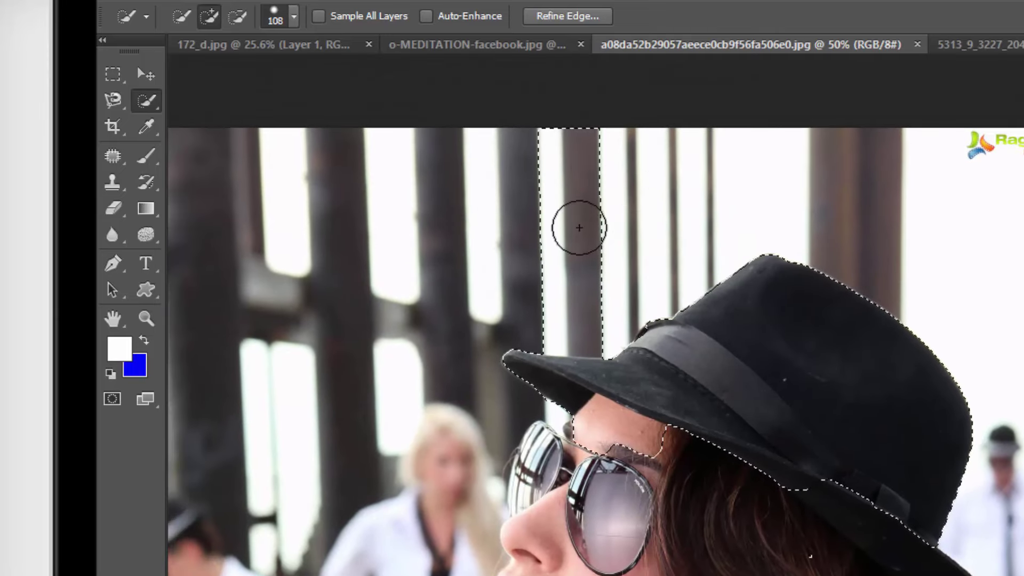
# - Alt-paint to subtract the background pole and trim the brim edge
pyautogui.press('alt')
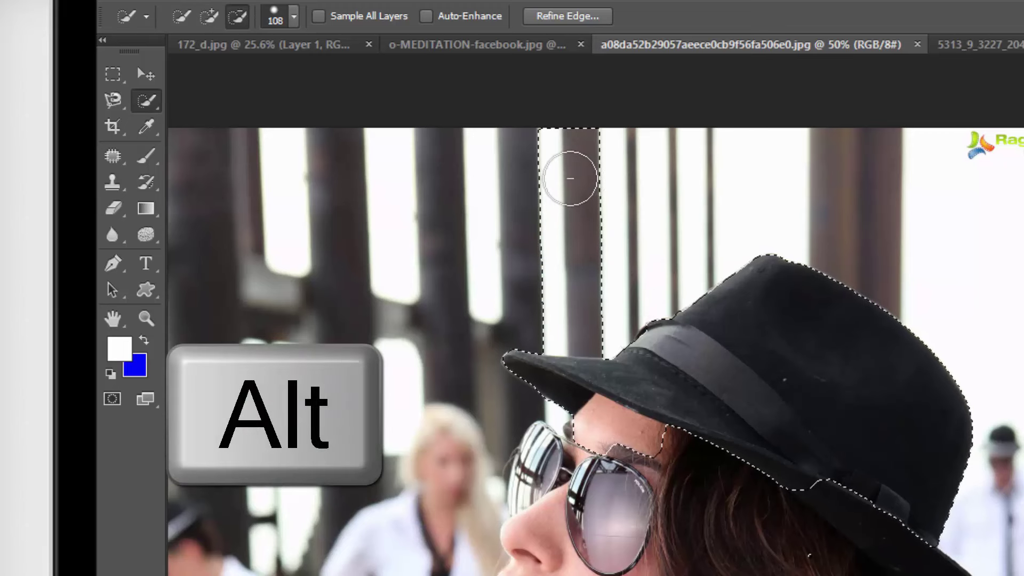
pyautogui.scroll(1, 563, 179)
pyautogui.moveTo(560, 174); pyautogui.dragTo(564, 290)
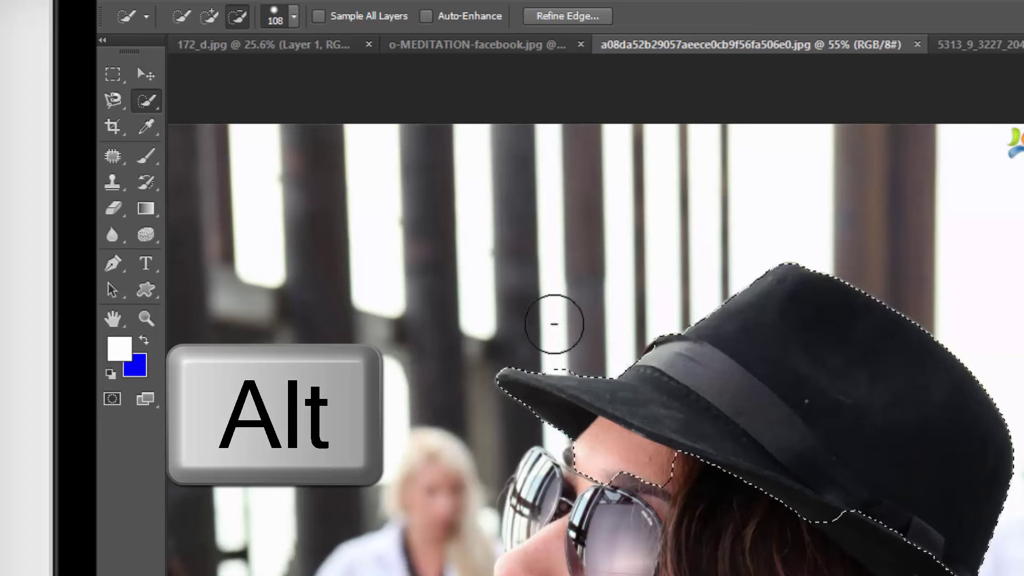
pyautogui.moveTo(559, 353); pyautogui.dragTo(487, 352)
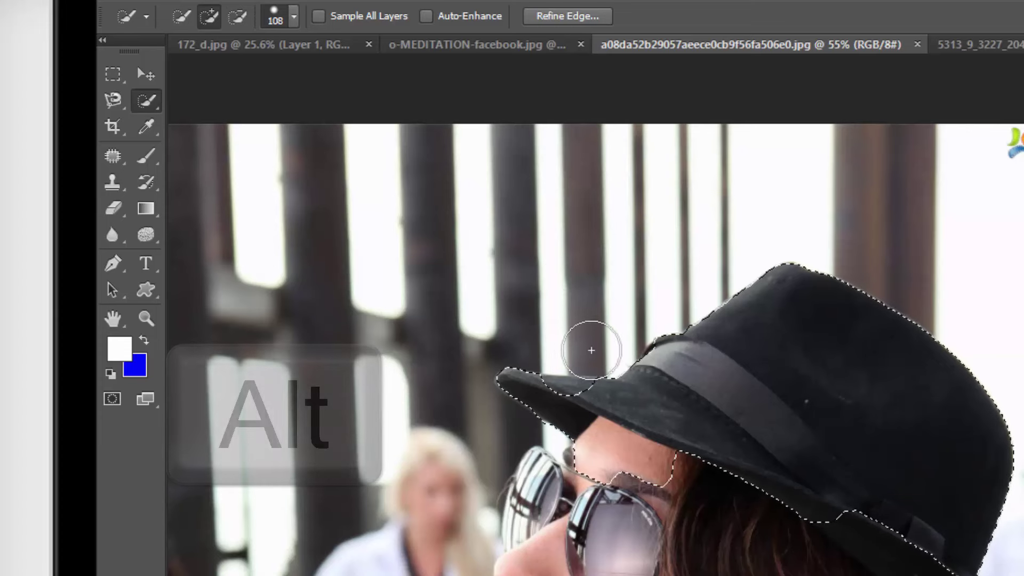
pyautogui.moveTo(736, 441)
pyautogui.mouseDown()
pyautogui.moveTo(626, 312)
pyautogui.moveTo(620, 227)
pyautogui.mouseUp()
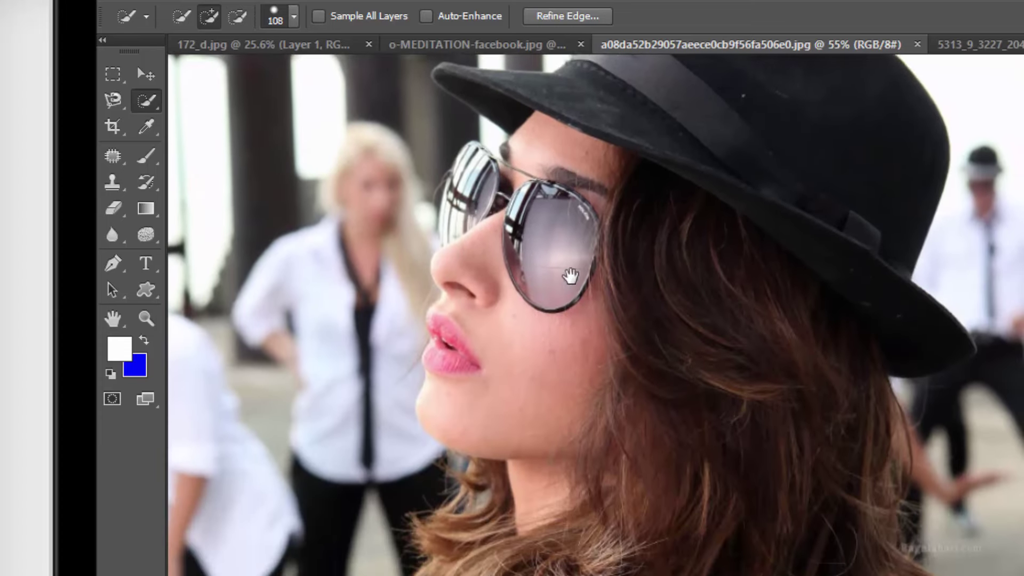
pyautogui.rightClick(682, 267)
pyautogui.click(712, 254)
# - Shrink the brush and add both sunglasses lenses and the cheek to the selection
pyautogui.press('[')
pyautogui.press('[')
pyautogui.press('[')
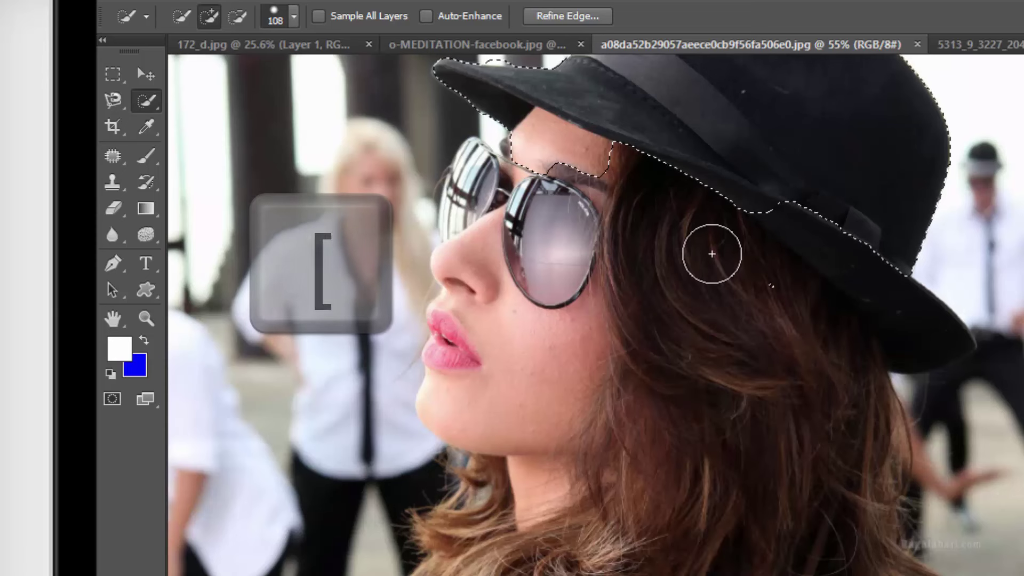
pyautogui.press('[')
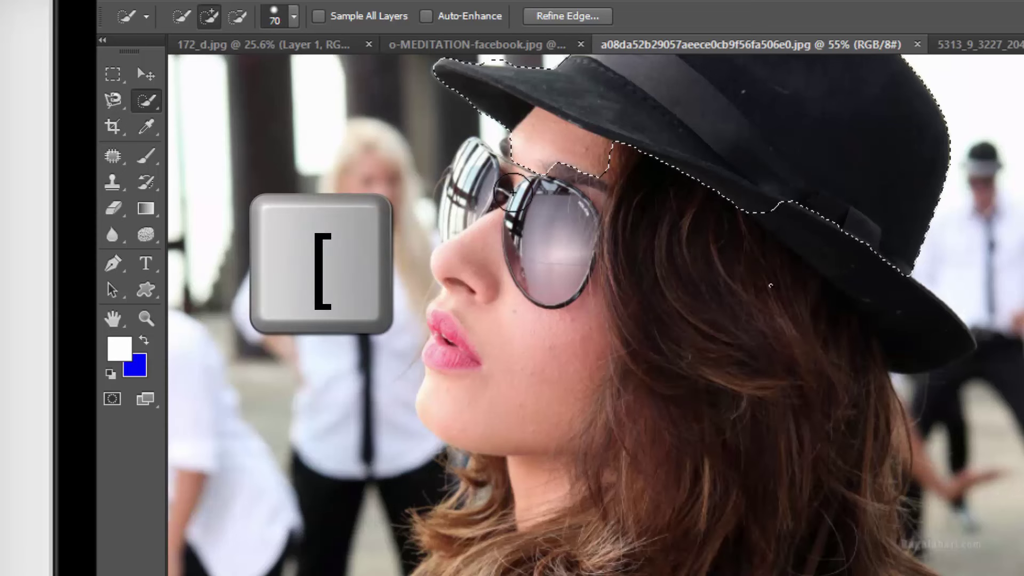
pyautogui.moveTo(501, 181)
pyautogui.mouseDown()
pyautogui.moveTo(458, 229)
pyautogui.moveTo(463, 191)
pyautogui.mouseUp()
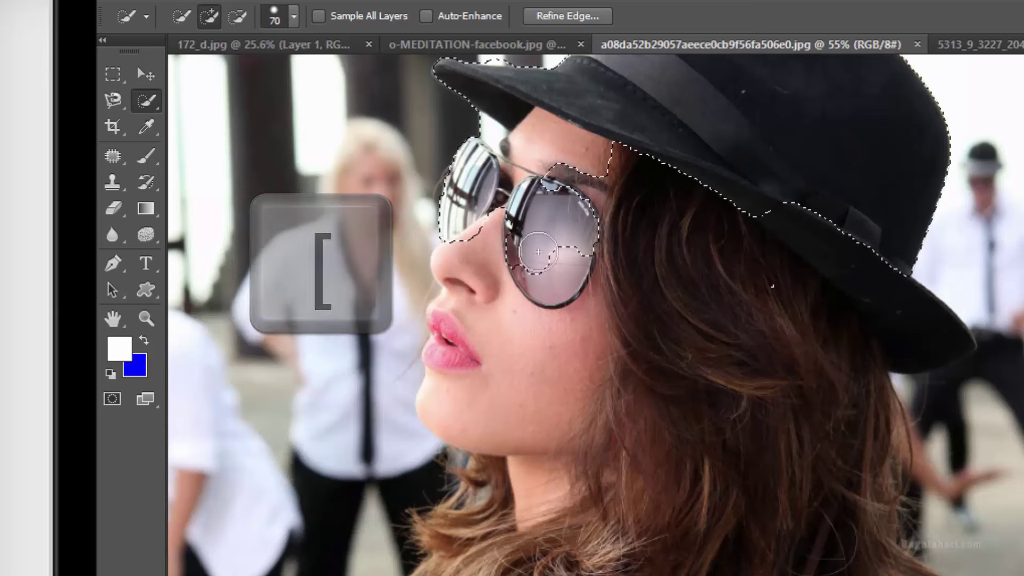
pyautogui.moveTo(548, 284)
pyautogui.mouseDown()
pyautogui.moveTo(480, 297)
pyautogui.moveTo(583, 407)
pyautogui.mouseUp()
pyautogui.scroll(-3, 773, 322)
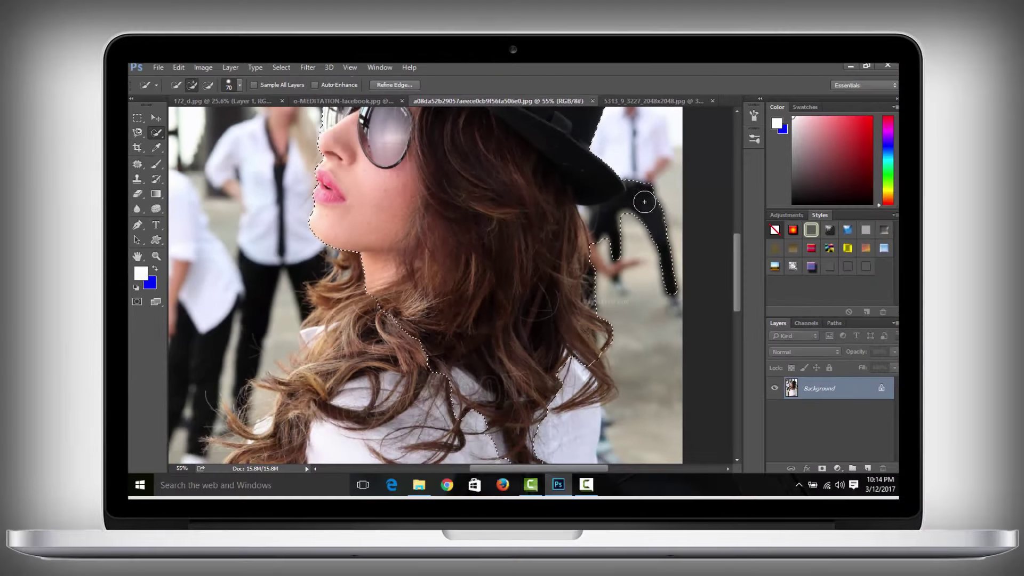
# - Remove the background person's leg, then add the neck hair, shirt and arm
pyautogui.moveTo(644, 219); pyautogui.dragTo(601, 240)
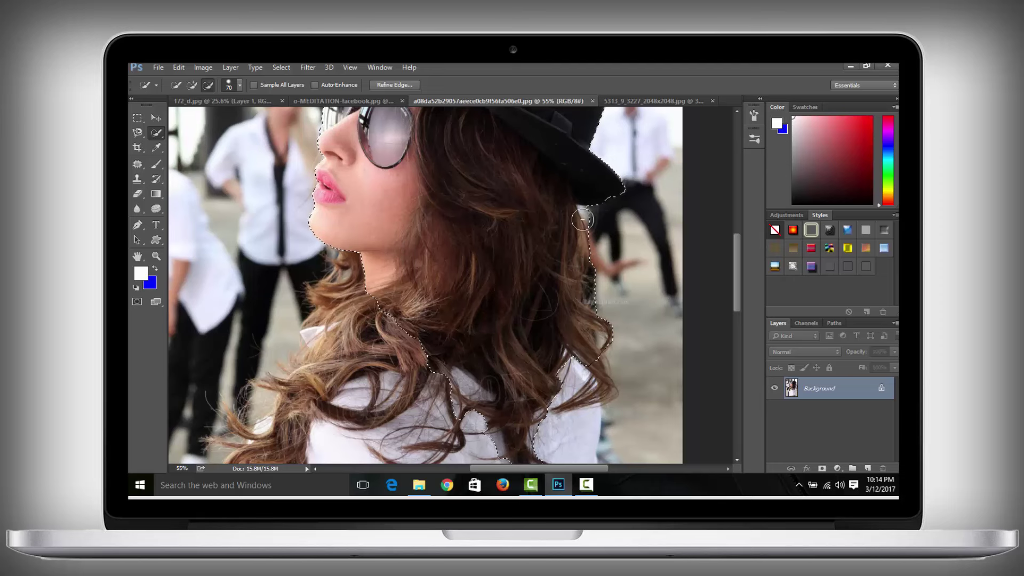
pyautogui.scroll(-2, 571, 263)
pyautogui.scroll(-2, 367, 213)
pyautogui.moveTo(367, 213); pyautogui.dragTo(387, 258)
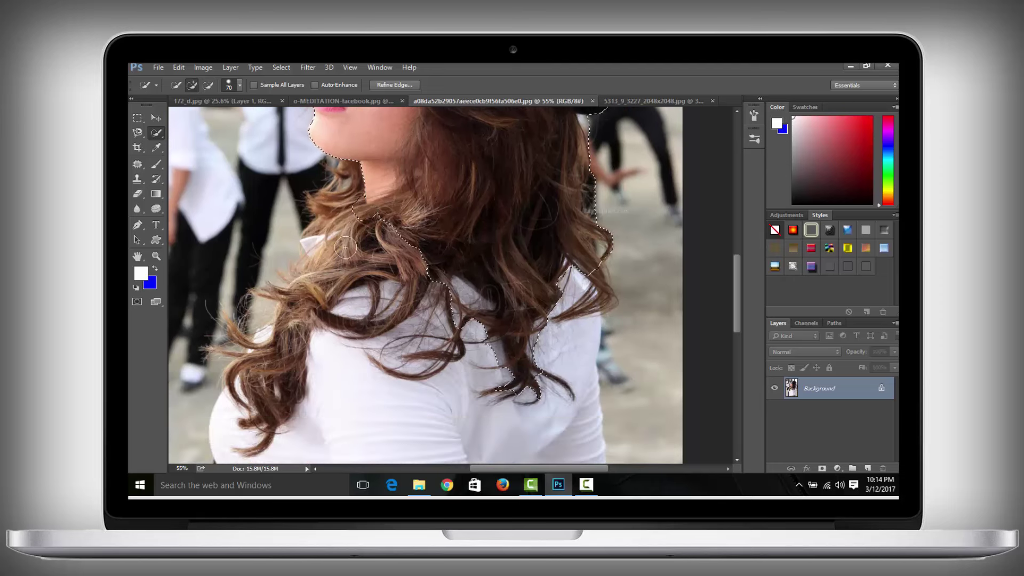
pyautogui.scroll(-2, 386, 259)
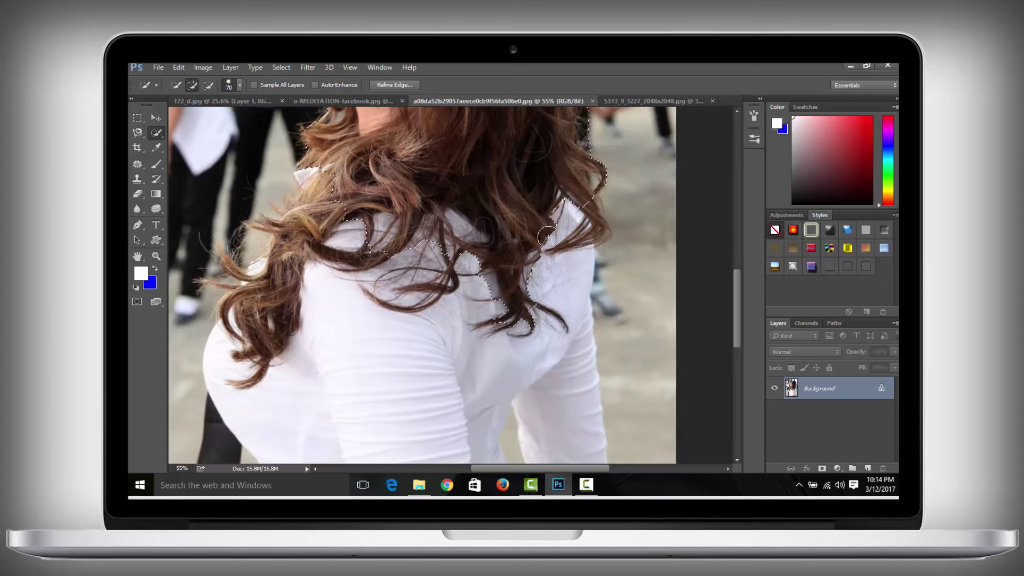
pyautogui.scroll(-2, 397, 257)
pyautogui.scroll(-2, 480, 250)
pyautogui.scroll(3, 528, 277)
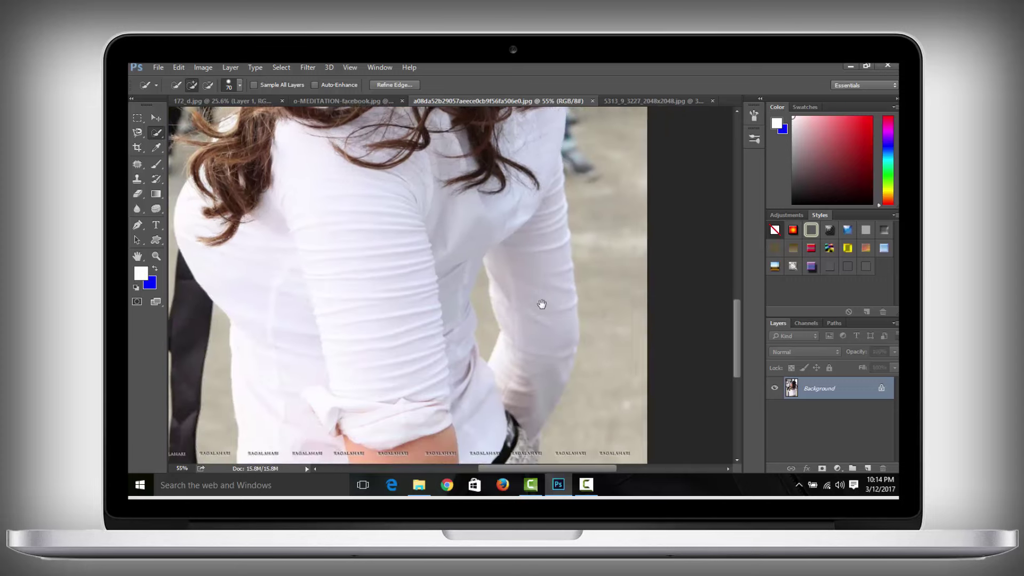
pyautogui.scroll(2, 565, 272)
pyautogui.scroll(-2, 602, 262)
pyautogui.moveTo(553, 416); pyautogui.dragTo(537, 267)
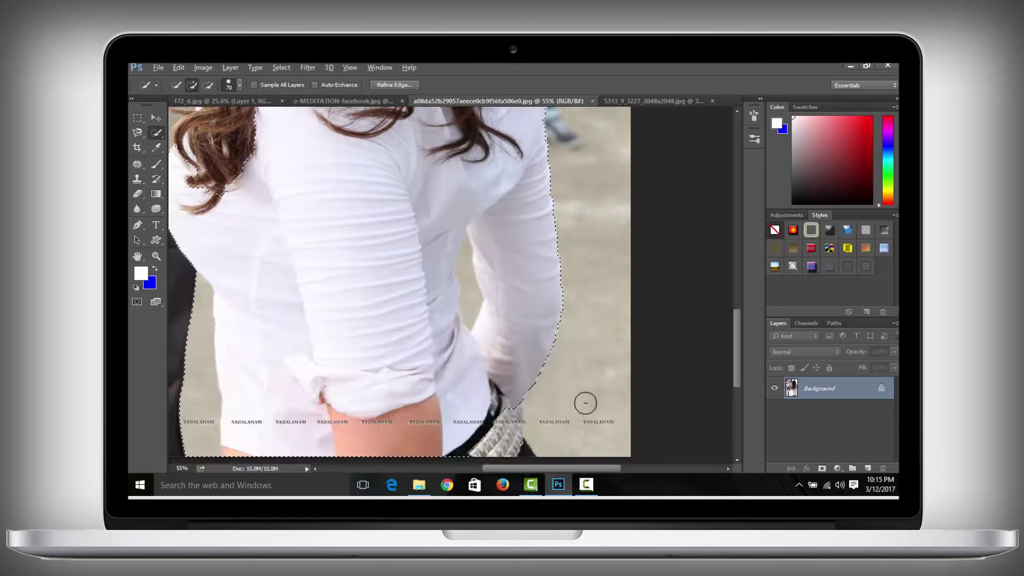
# - With a smaller brush, subtract the background wedge beside the neck and add loose hair strands
pyautogui.press('[')
pyautogui.press('[')
pyautogui.press('[')
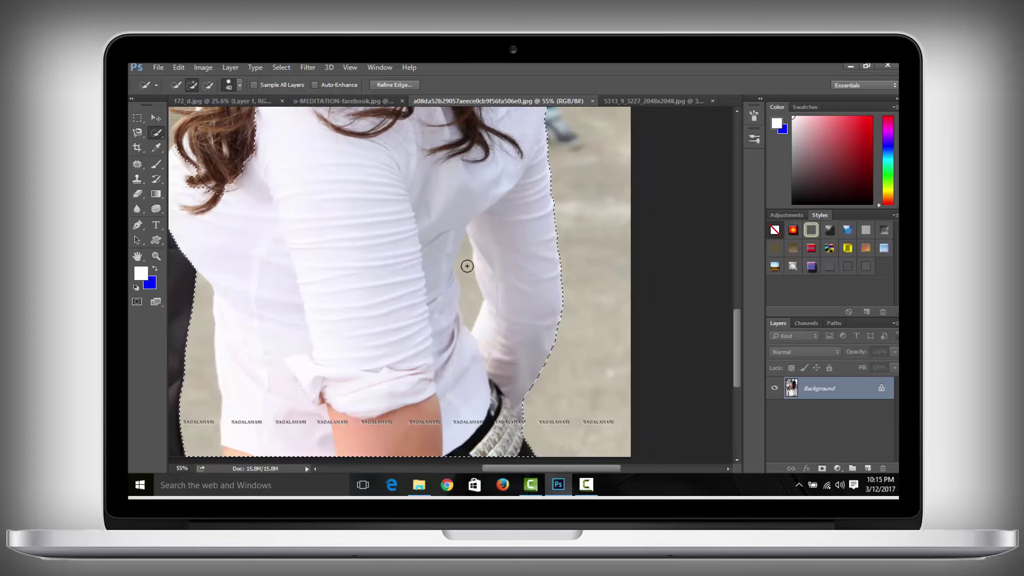
pyautogui.moveTo(469, 274); pyautogui.dragTo(469, 320)
pyautogui.hscroll(-3, 407, 288)
pyautogui.scroll(5, 381, 154)
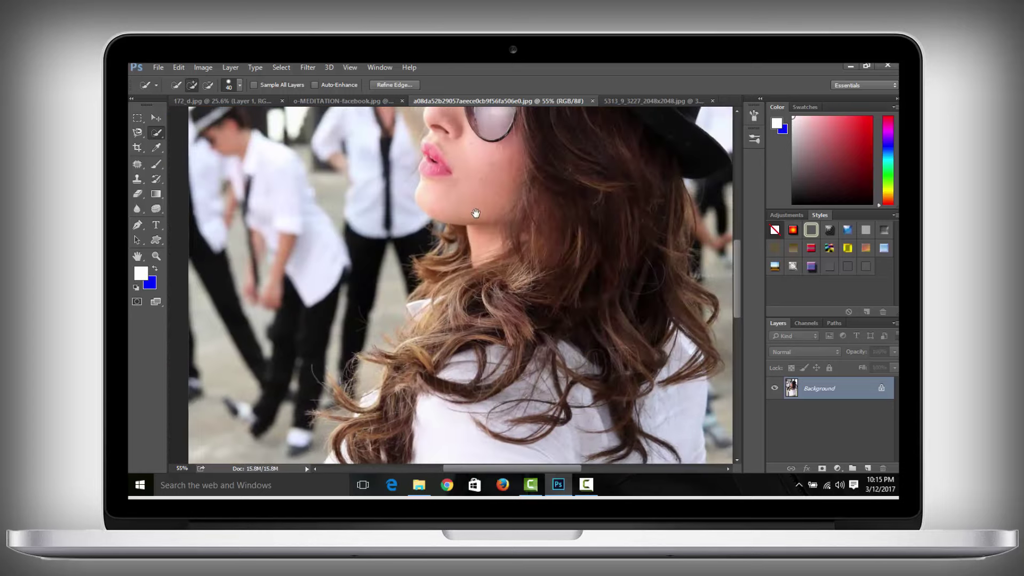
pyautogui.scroll(1, 384, 203)
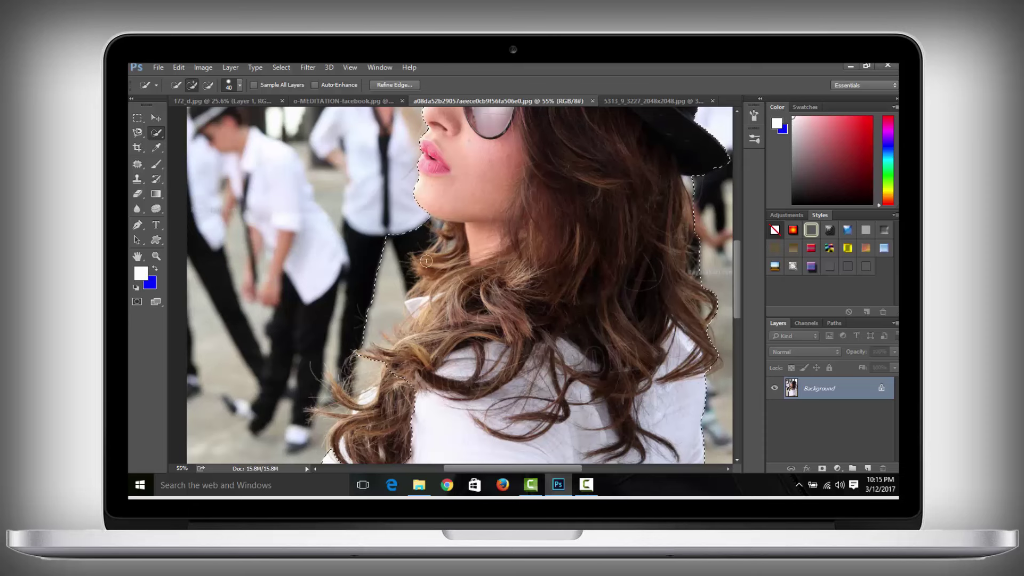
pyautogui.press('alt')
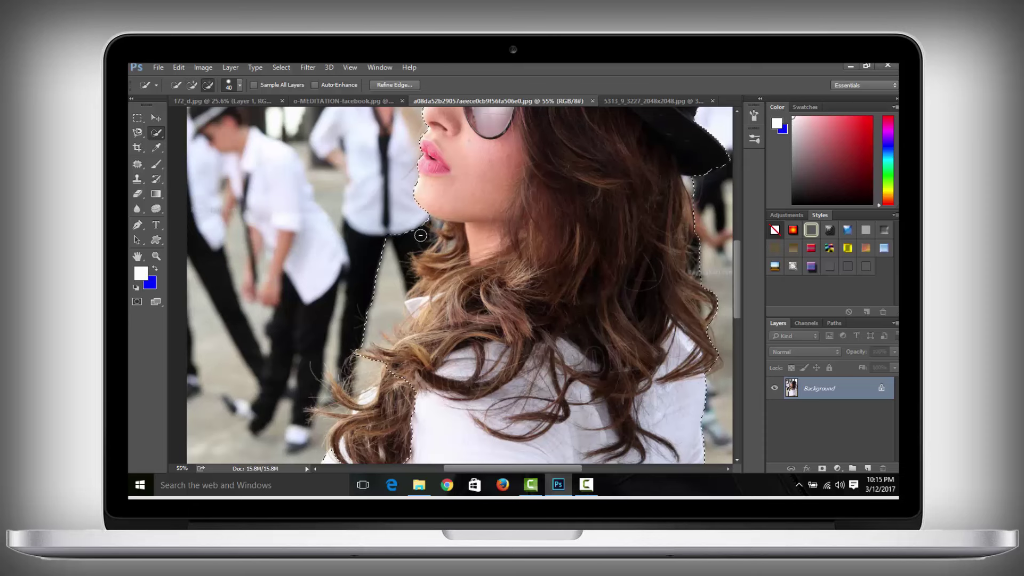
pyautogui.moveTo(408, 242); pyautogui.dragTo(396, 282)
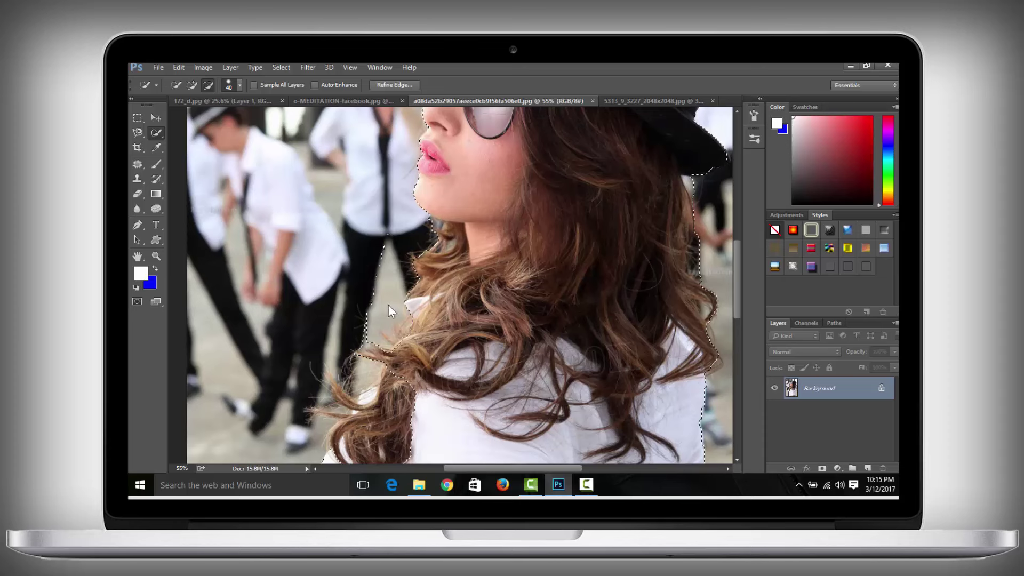
pyautogui.moveTo(396, 341); pyautogui.dragTo(437, 153)
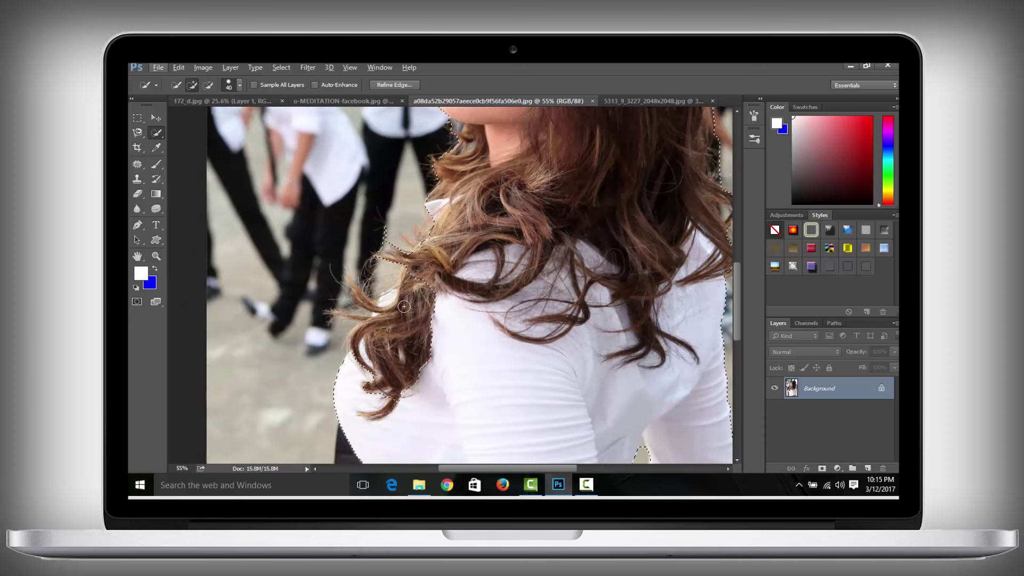
pyautogui.moveTo(411, 296)
pyautogui.mouseDown()
pyautogui.moveTo(384, 309)
pyautogui.moveTo(355, 286)
pyautogui.moveTo(345, 302)
pyautogui.mouseUp()
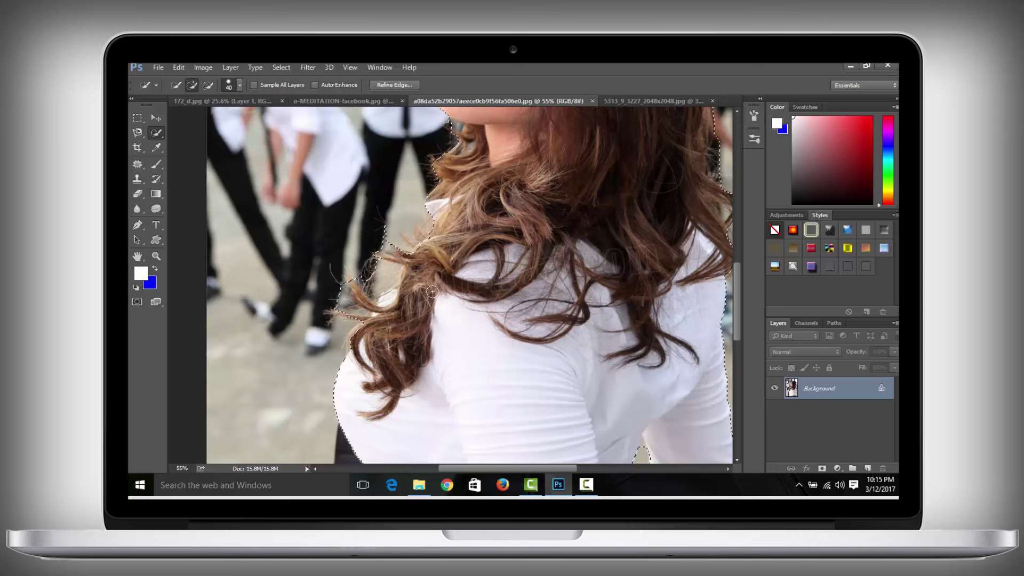
# - Refine the edge with Smooth 1, Feather 1.9, Radius 1.7, then copy her to Layer 1
pyautogui.press('z')
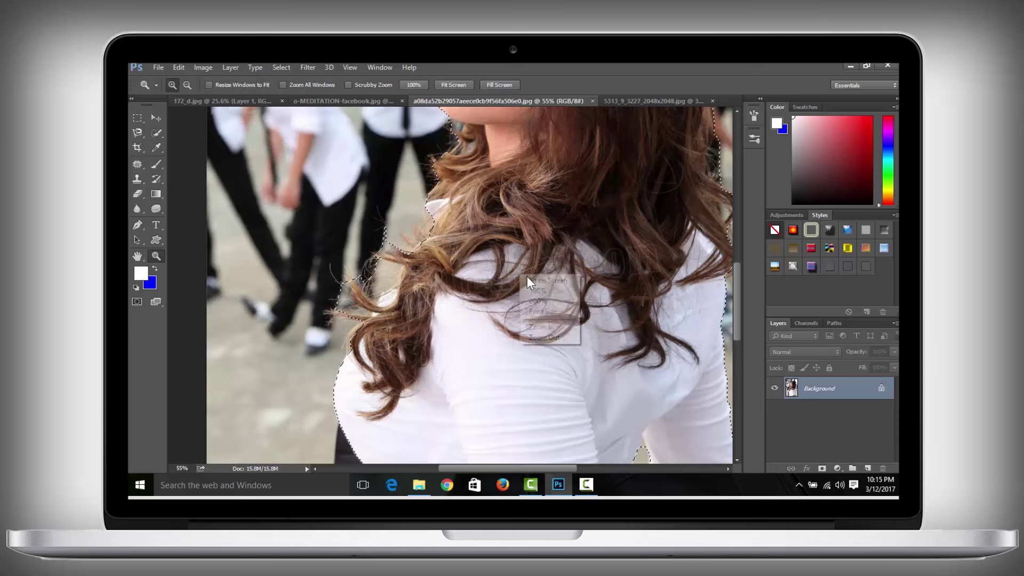
pyautogui.hotkey('ctrl', '0')
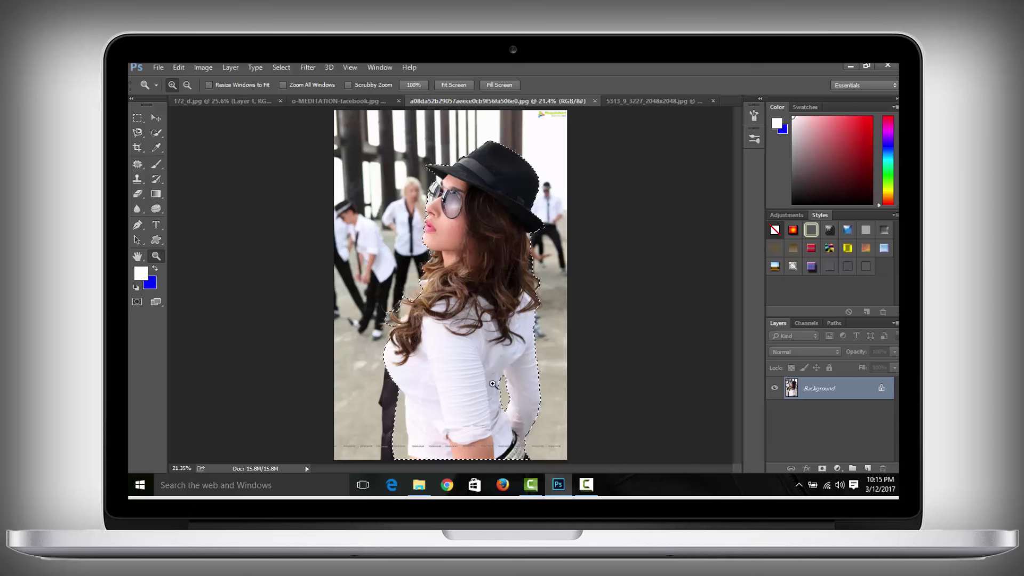
pyautogui.click(274, 68)
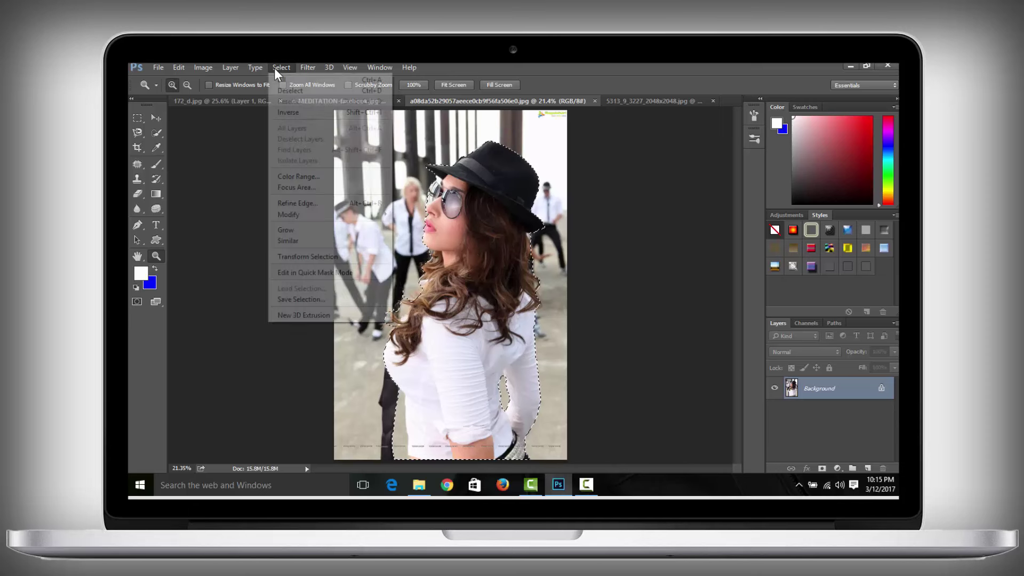
pyautogui.click(326, 203)
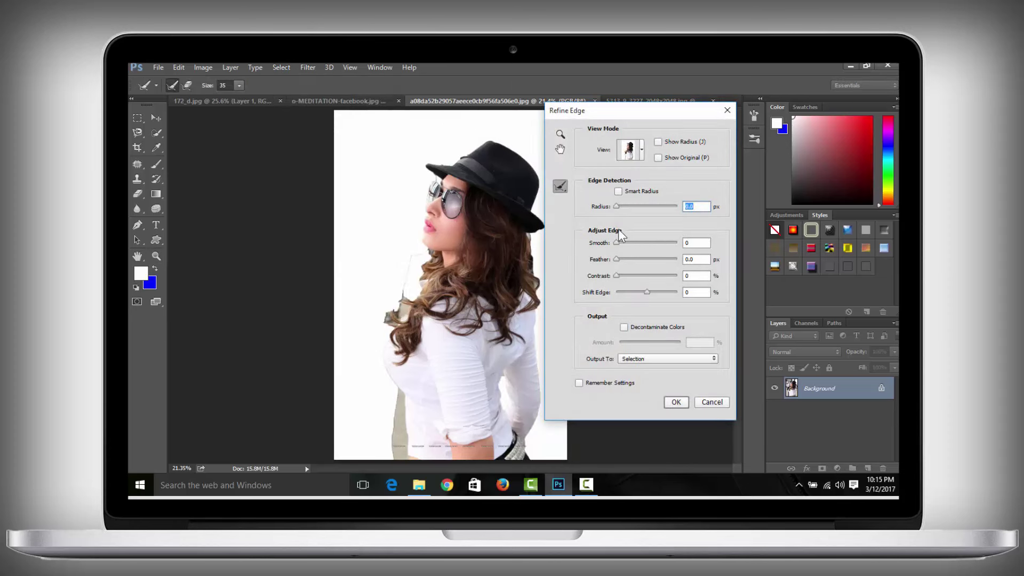
pyautogui.click(621, 244)
pyautogui.click(621, 260)
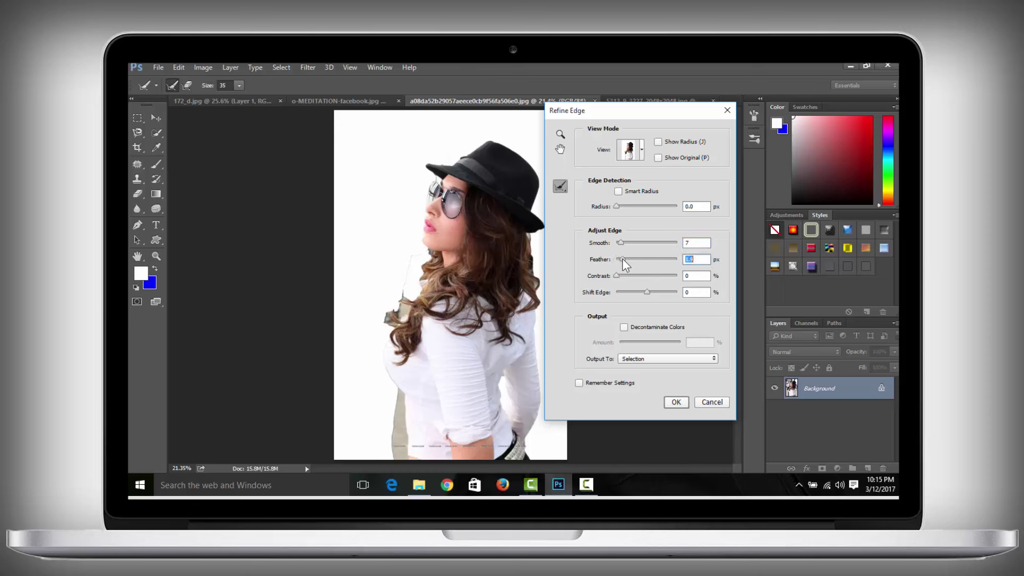
pyautogui.click(622, 206)
pyautogui.click(676, 403)
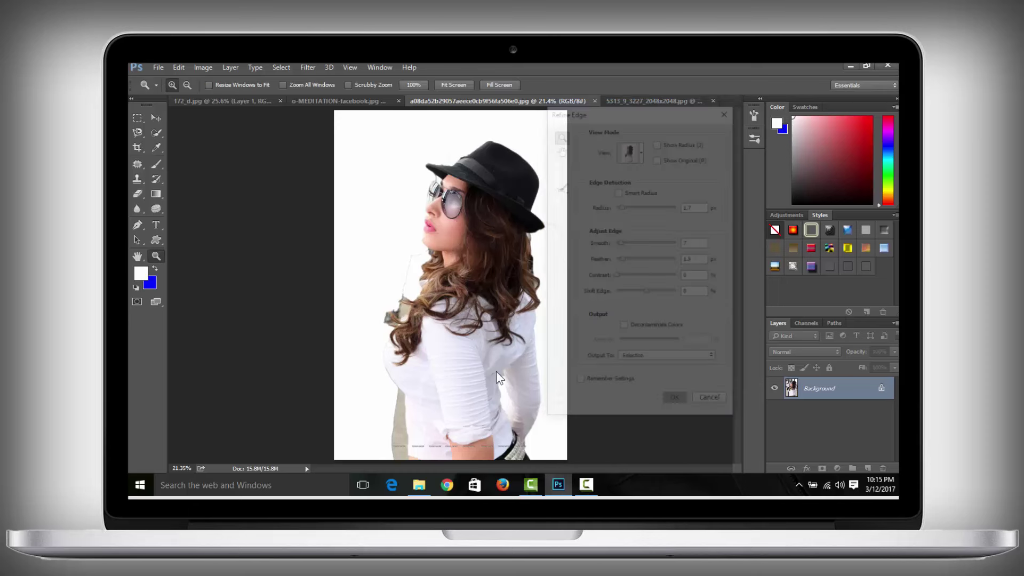
pyautogui.hotkey('ctrl', 'j')
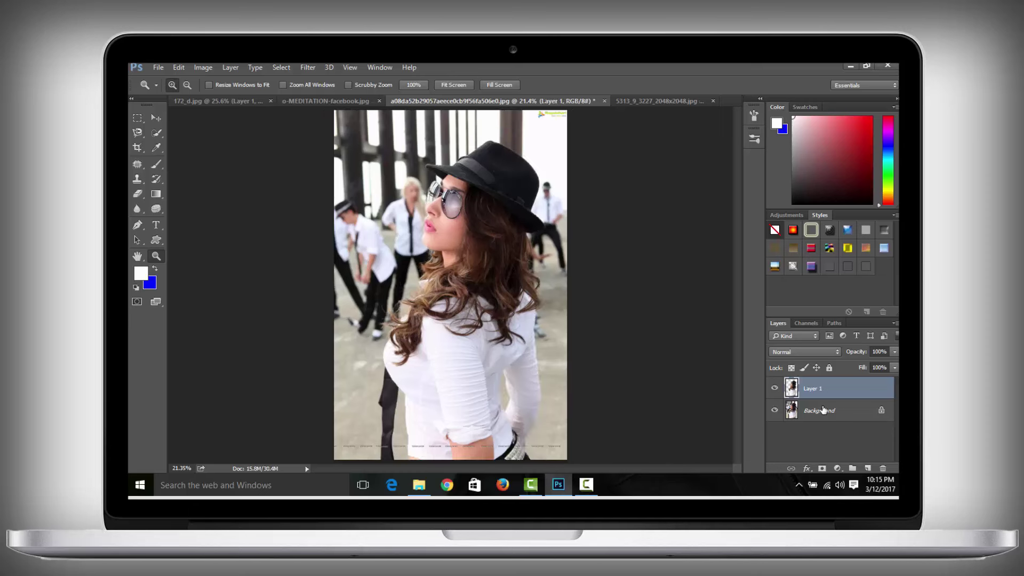
# - Hide the hat photo's Background layer and the saree woman's Layer 2 in o-MEDITATION
pyautogui.click(774, 410)
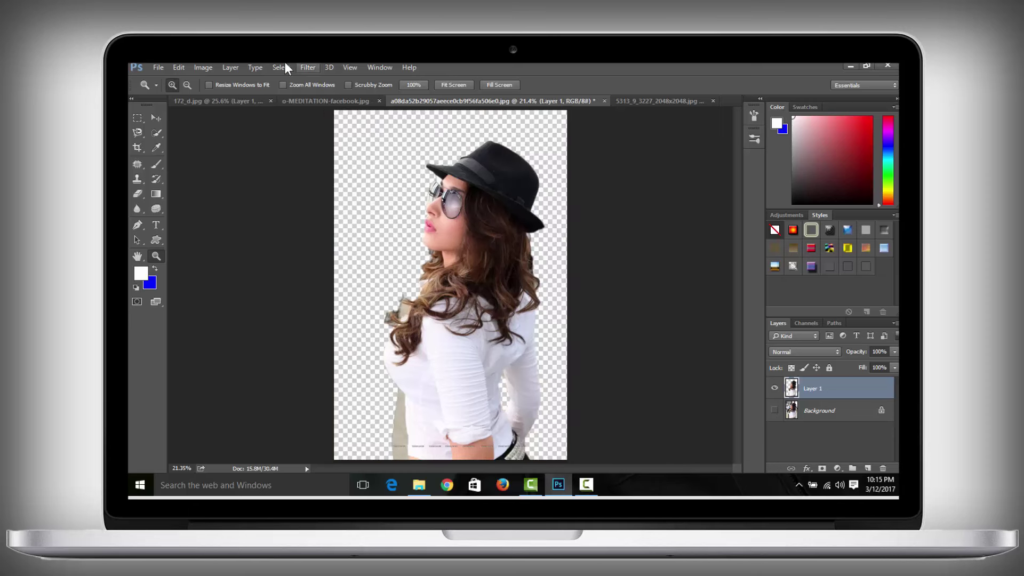
pyautogui.click(310, 100)
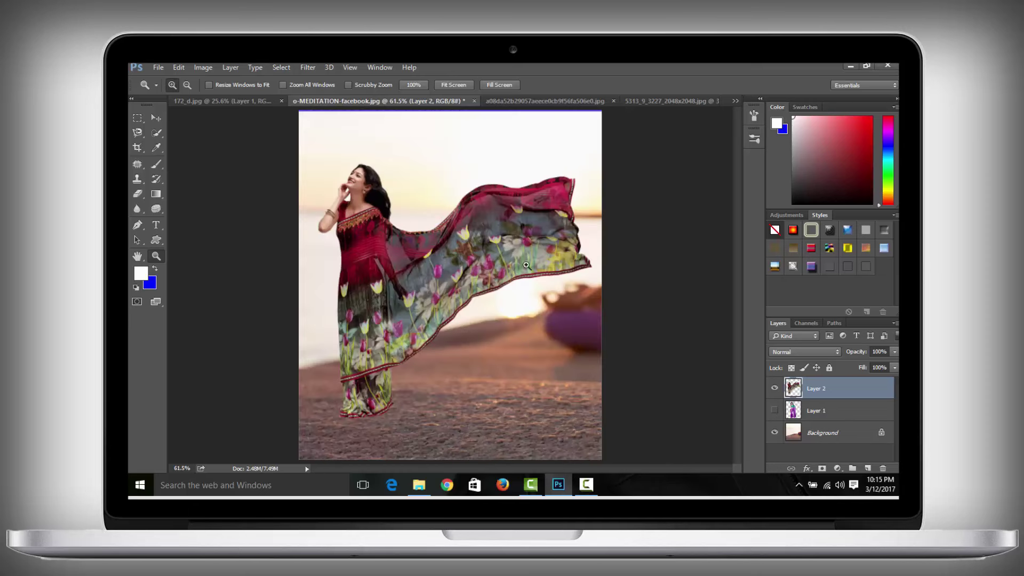
pyautogui.click(774, 388)
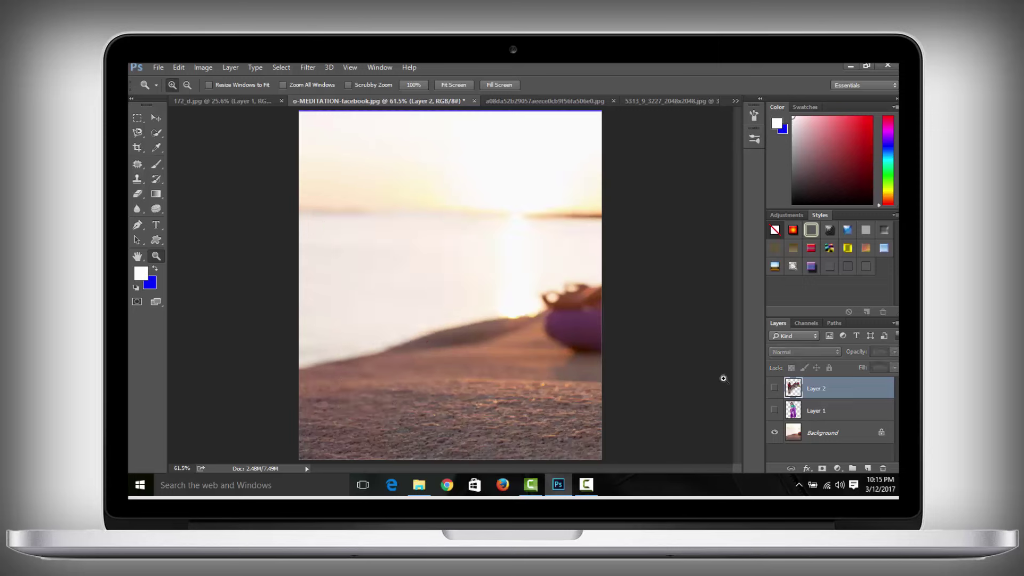
# - Drag the hat woman's Layer 1 into o-MEDITATION as Layer 3 and scale it up
pyautogui.click(515, 100)
pyautogui.click(156, 118)
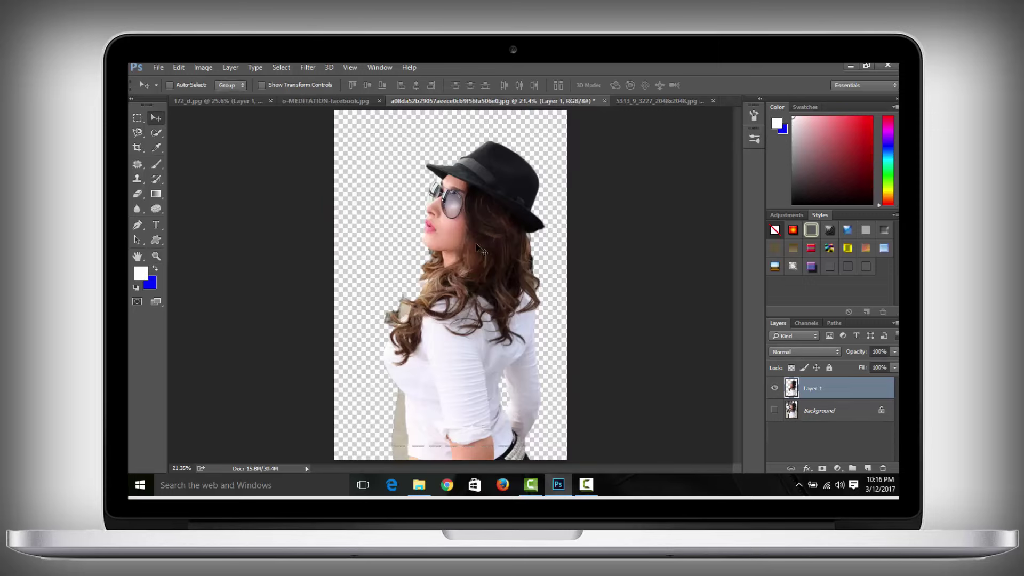
pyautogui.moveTo(476, 244)
pyautogui.mouseDown()
pyautogui.moveTo(313, 105)
pyautogui.moveTo(480, 235)
pyautogui.moveTo(519, 244)
pyautogui.mouseUp()
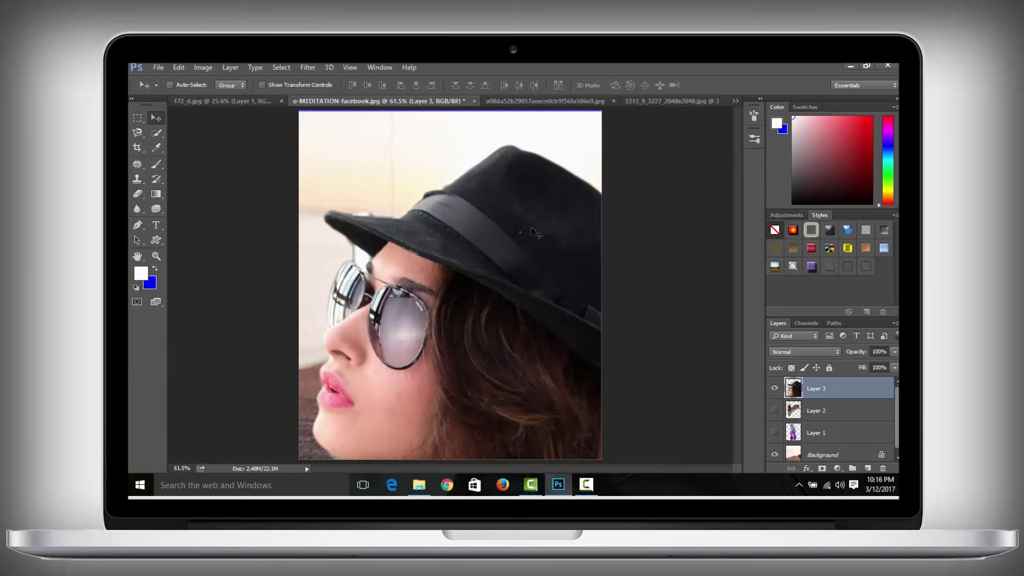
pyautogui.hotkey('ctrl', 't')
pyautogui.moveTo(544, 205); pyautogui.dragTo(650, 125)
# - Cancel the resize, zoom into her head and pick a soft 57 px Eraser brush
pyautogui.press('Escape')
pyautogui.press('z')
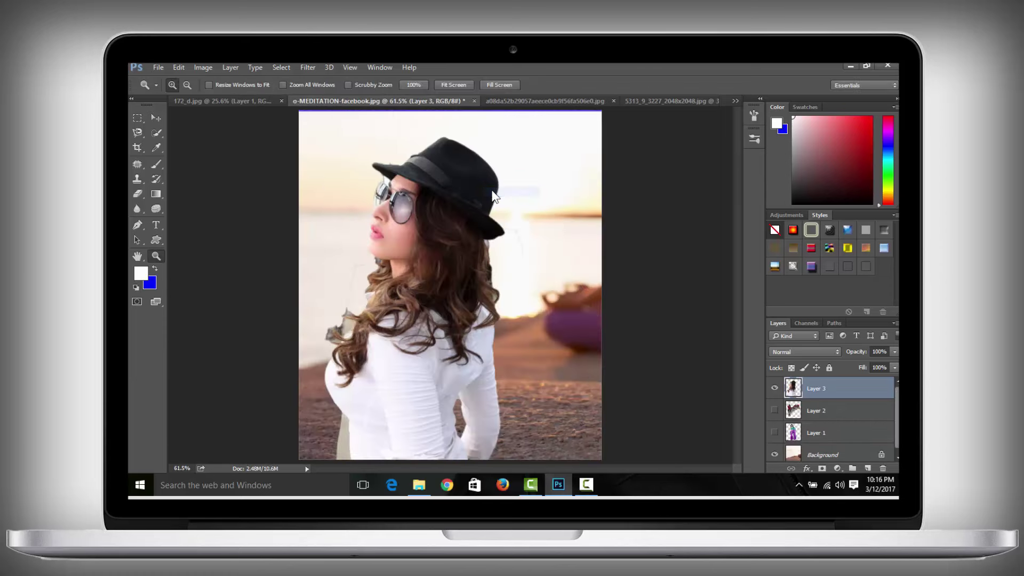
pyautogui.keyDown('alt'); pyautogui.click(496, 188); pyautogui.keyUp('alt')
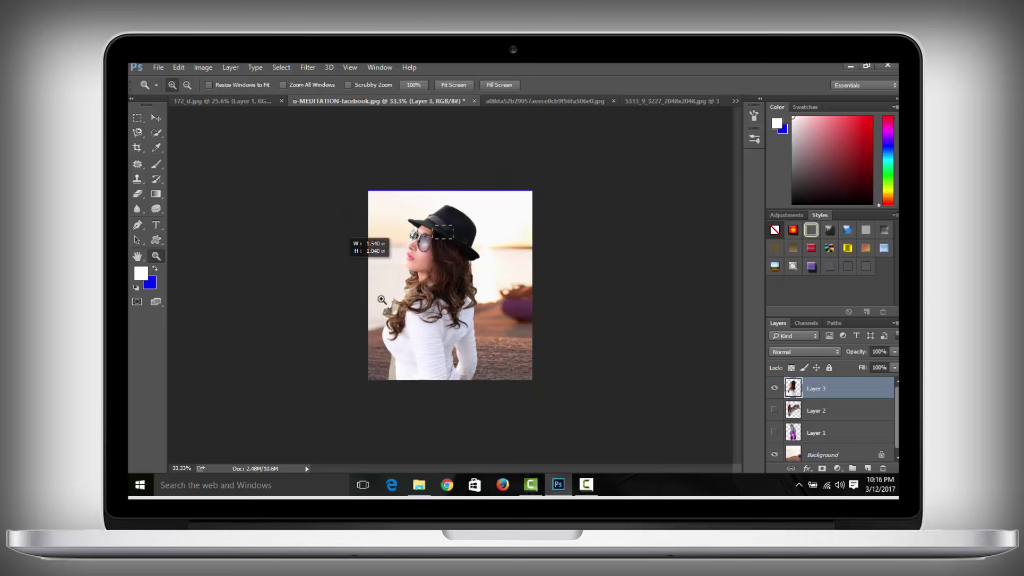
pyautogui.click(381, 300)
pyautogui.click(420, 338)
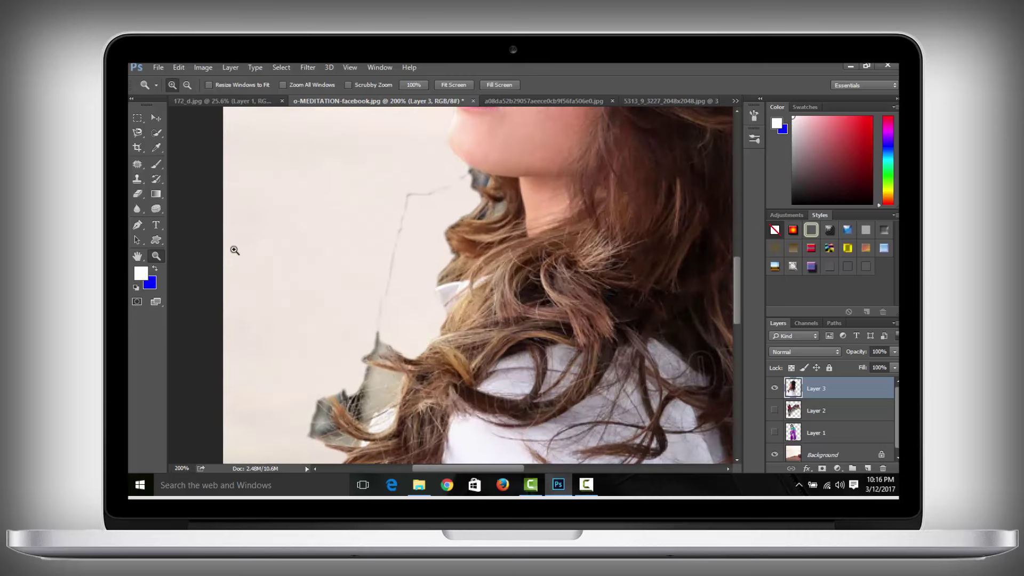
pyautogui.click(137, 193)
pyautogui.rightClick(376, 276)
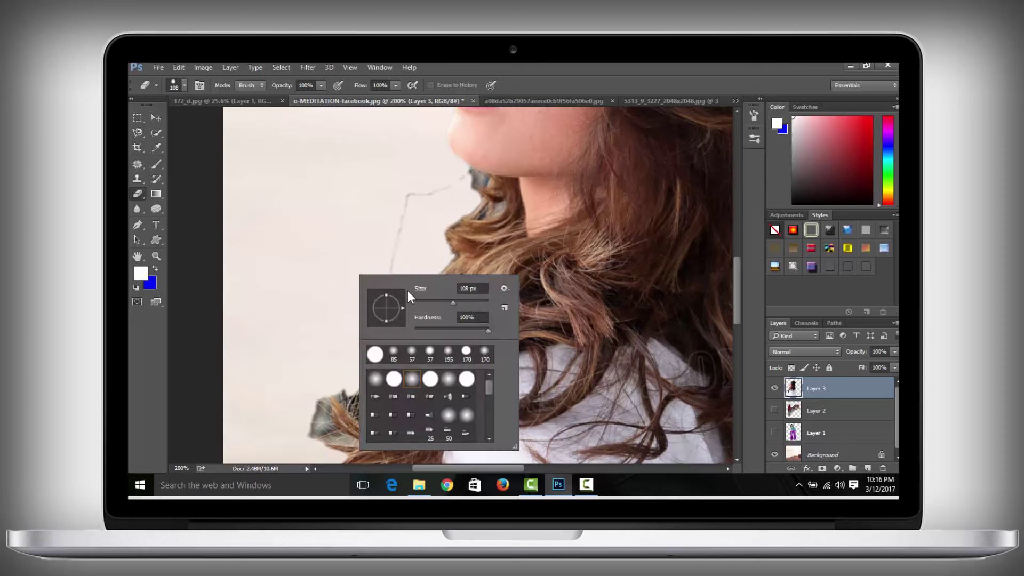
pyautogui.click(411, 353)
pyautogui.moveTo(434, 301); pyautogui.dragTo(442, 303)
pyautogui.press('Tab')
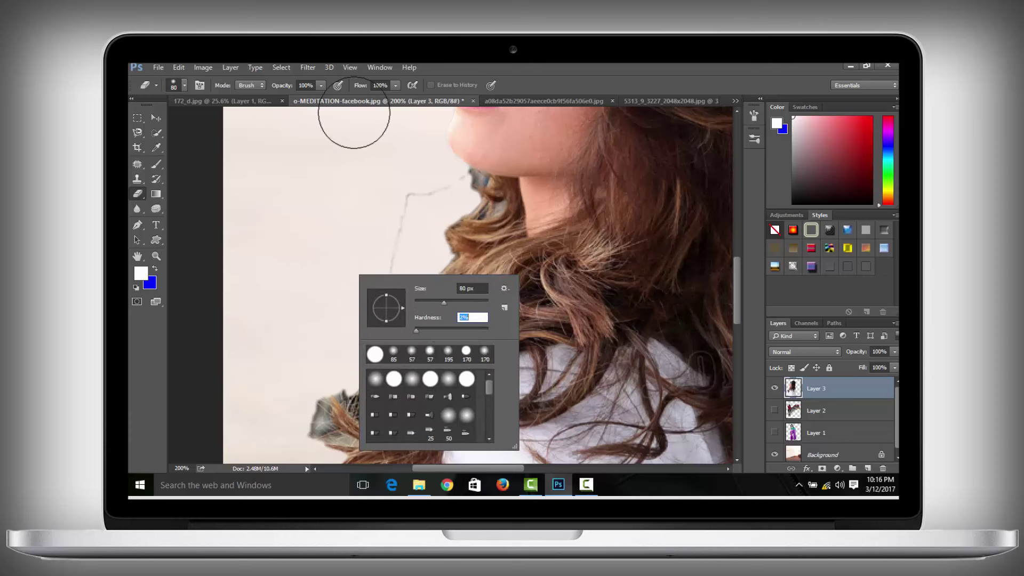
pyautogui.press('Return')
# - Erase grey remnants around the hair, neck and shoulder with a 30 px eraser
pyautogui.scroll(-2, 366, 270)
pyautogui.moveTo(366, 270)
pyautogui.mouseDown()
pyautogui.moveTo(354, 281)
pyautogui.moveTo(361, 235)
pyautogui.mouseUp()
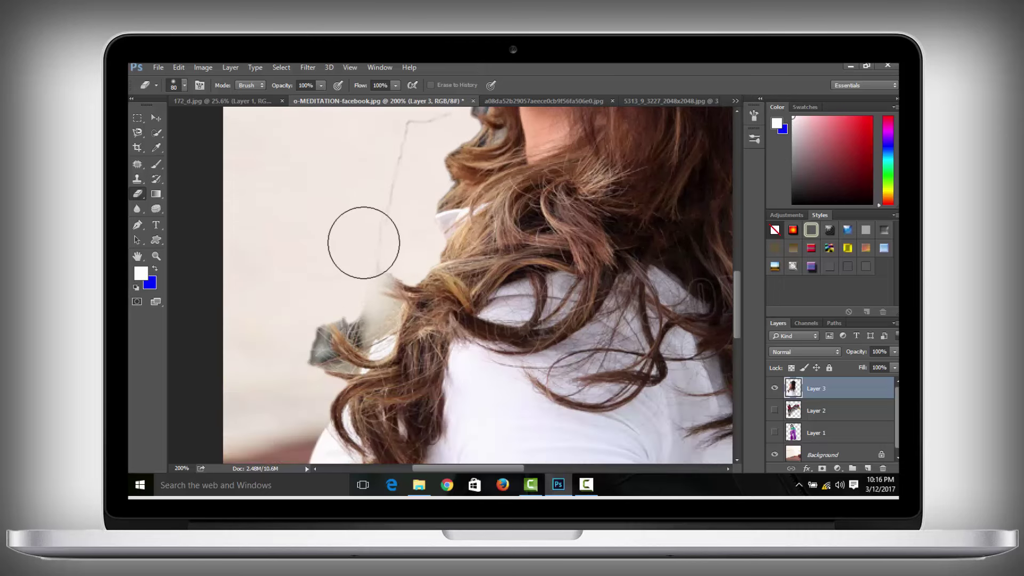
pyautogui.scroll(4, 368, 263)
pyautogui.scroll(1, 359, 309)
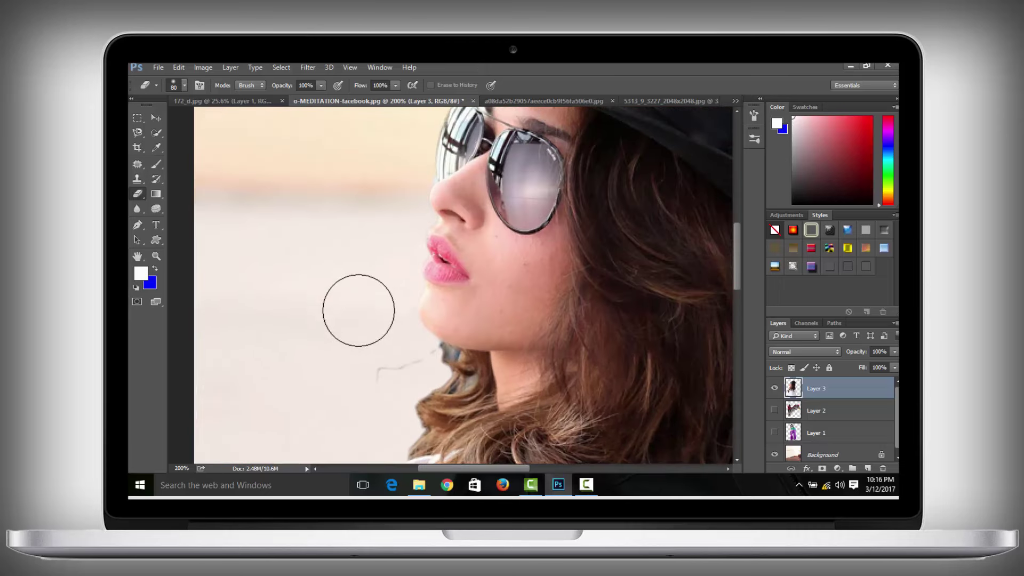
pyautogui.rightClick(362, 302)
pyautogui.write('30')
pyautogui.press('Return')
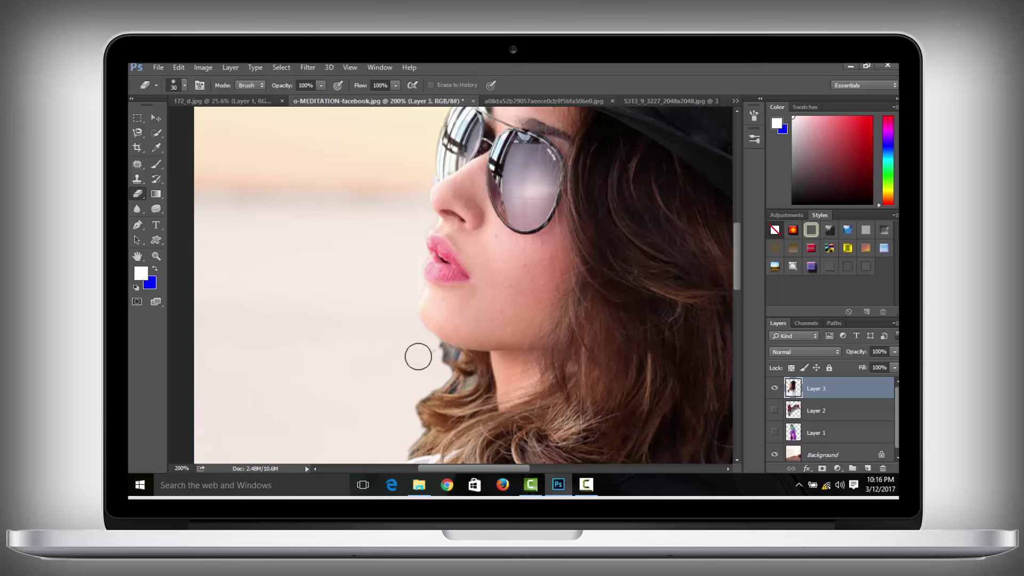
pyautogui.moveTo(371, 400)
pyautogui.mouseDown()
pyautogui.moveTo(452, 154)
pyautogui.moveTo(430, 165)
pyautogui.moveTo(442, 199)
pyautogui.moveTo(458, 208)
pyautogui.moveTo(425, 163)
pyautogui.moveTo(434, 222)
pyautogui.moveTo(304, 344)
pyautogui.moveTo(277, 387)
pyautogui.mouseUp()
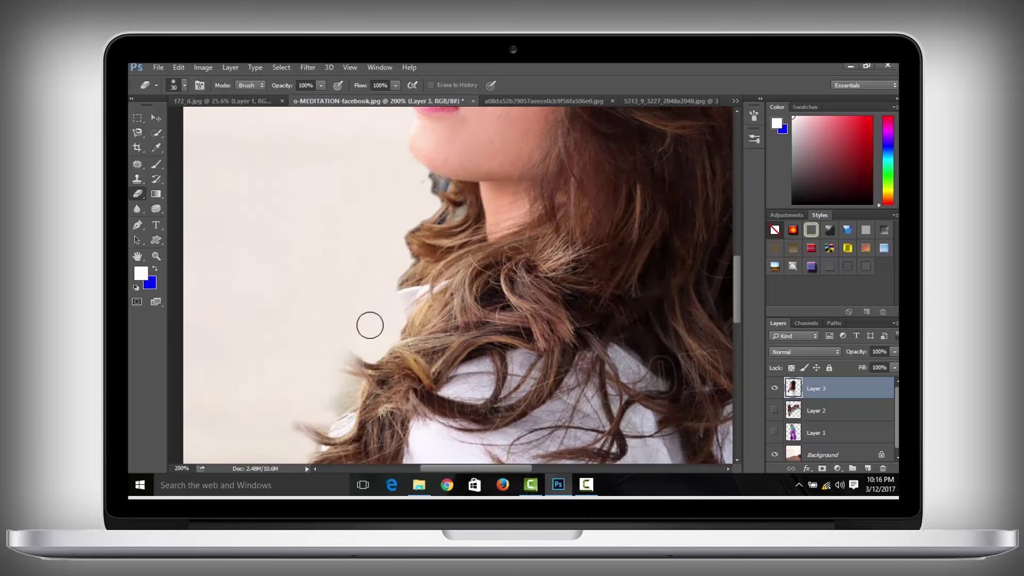
pyautogui.moveTo(362, 300); pyautogui.dragTo(398, 213)
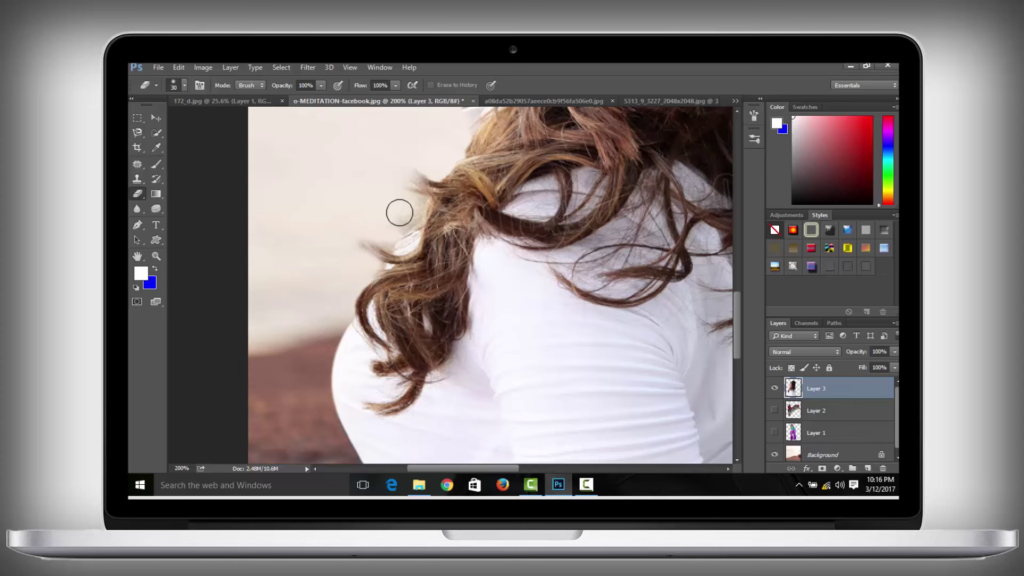
pyautogui.press('z')
pyautogui.rightClick(432, 227)
# - Fit the composite on screen and switch to the 172_d.jpg saree photo
pyautogui.click(453, 238)
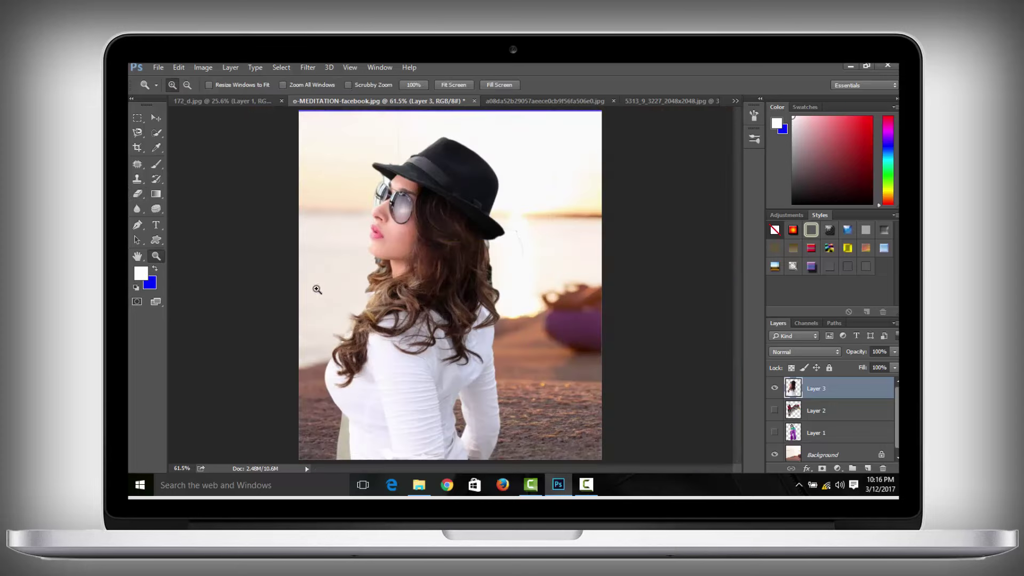
pyautogui.click(236, 98)
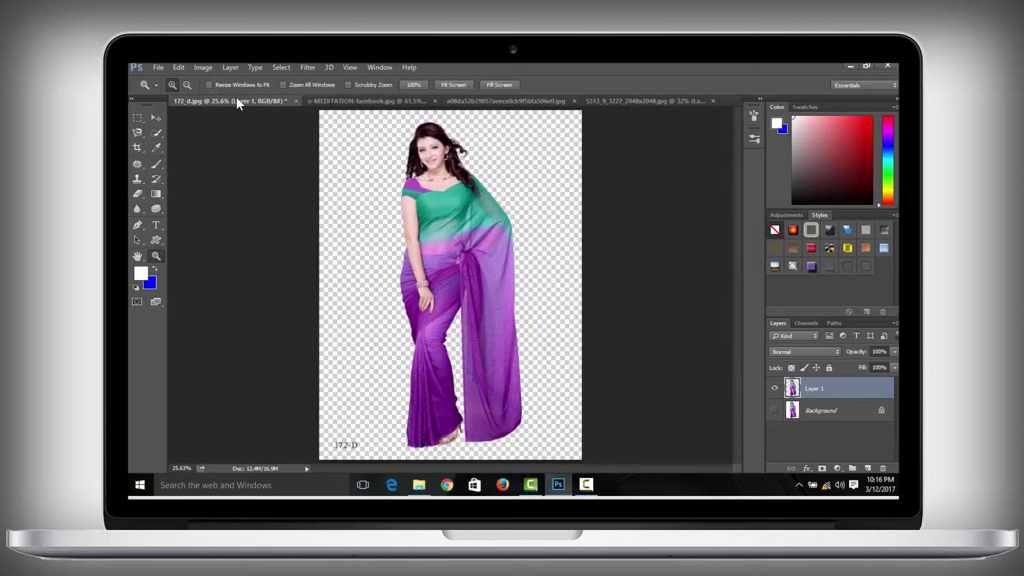